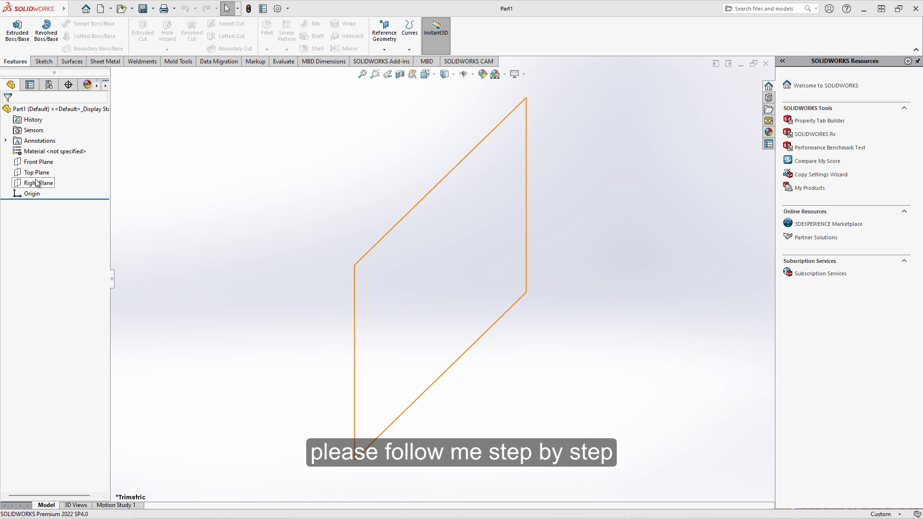
Begin a new sketch on the Top Plane of the new part
left_click(37, 172)
left_click(45, 165)
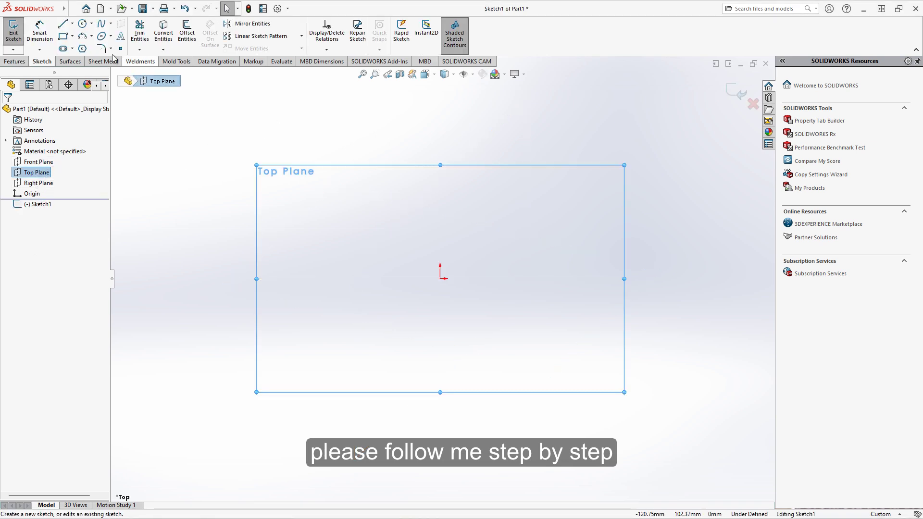
Draw a corner rectangle and make the origin the midpoint of its bottom edge
left_click(63, 37)
left_click(402, 127)
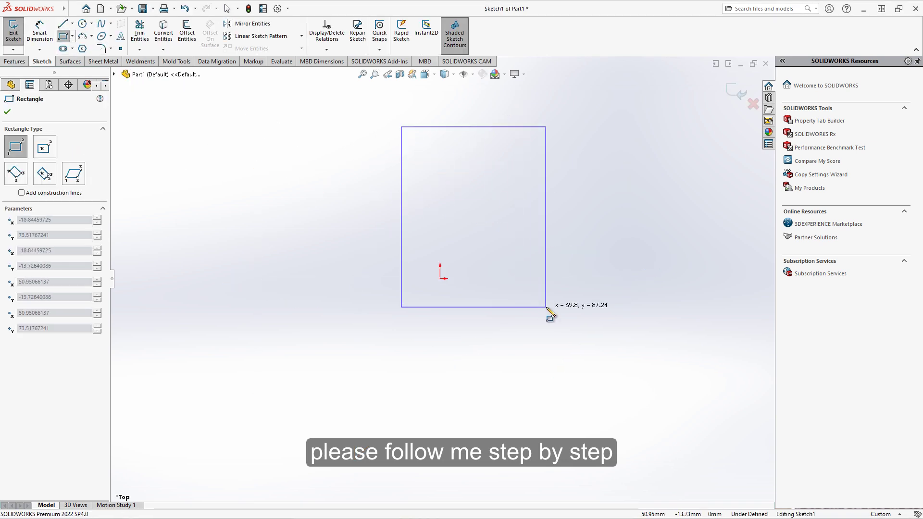
left_click(546, 307)
right_click(584, 197)
left_click(611, 243)
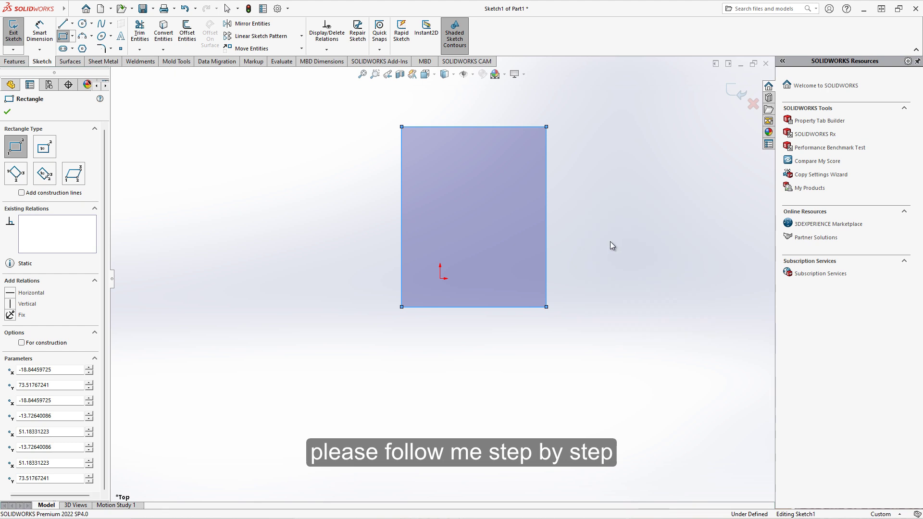
left_click(439, 279)
left_click(471, 308, "ctrl")
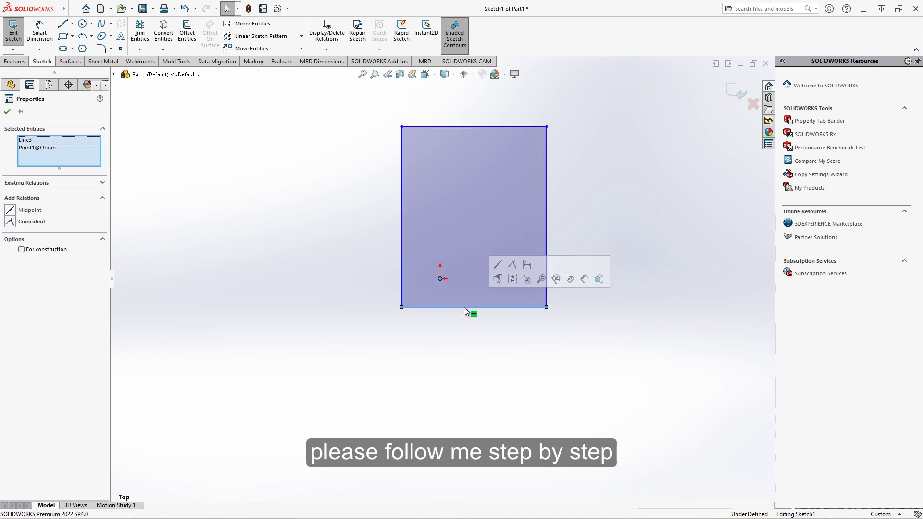
left_click(12, 212)
left_click(339, 204)
Dimension the rectangle's height and width to 200 mm each, making a square
left_click(39, 27)
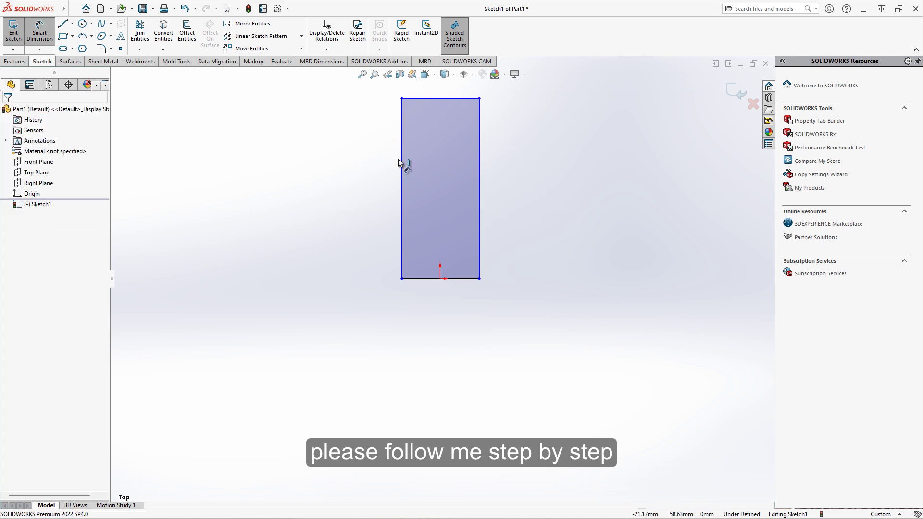
left_click(402, 165)
left_click(361, 174)
type("200")
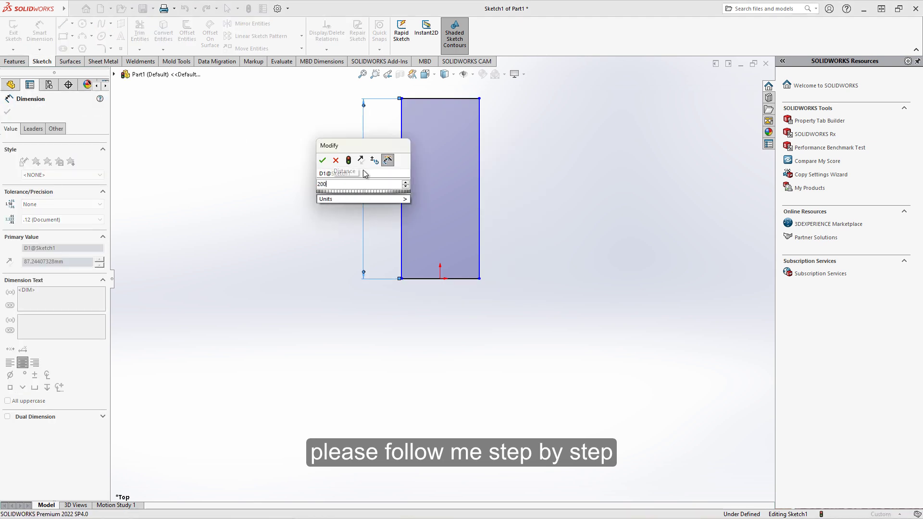
key("Return")
left_click(449, 99)
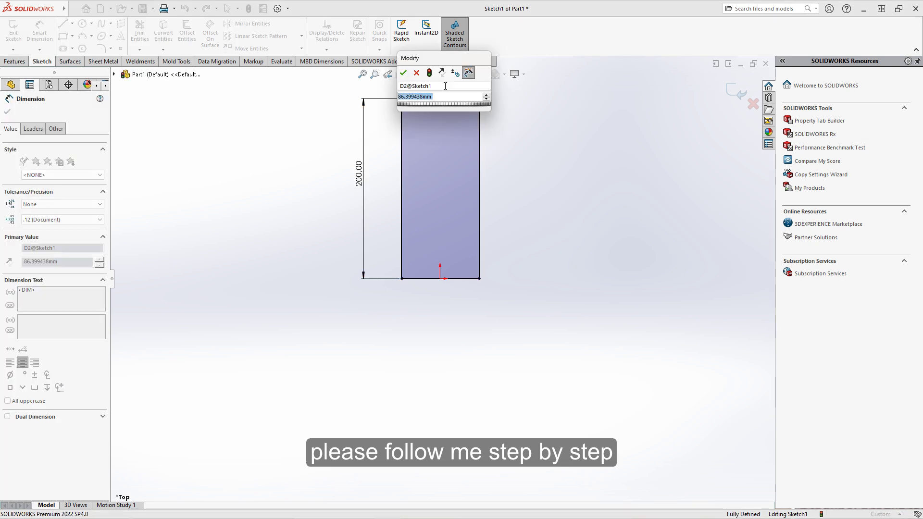
type("200")
key("Return")
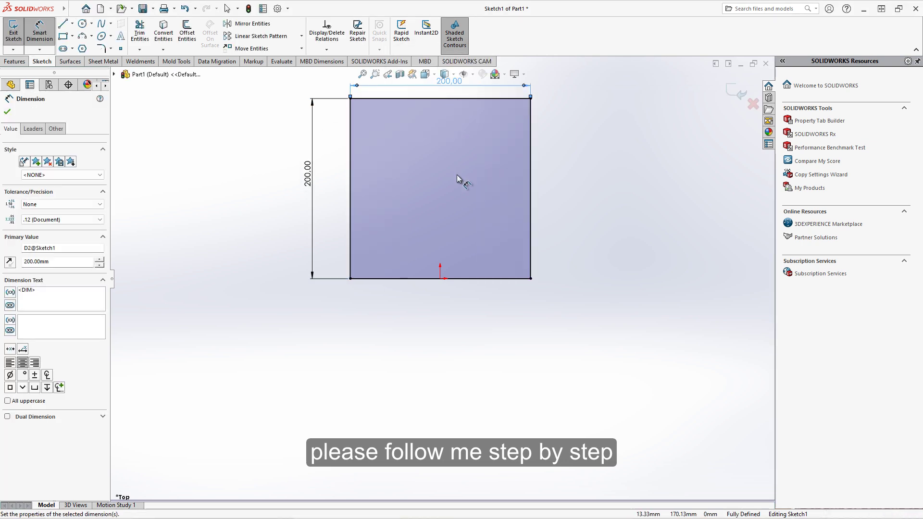
Return to selection mode, recentre the view and finish the square sketch
right_click(296, 322)
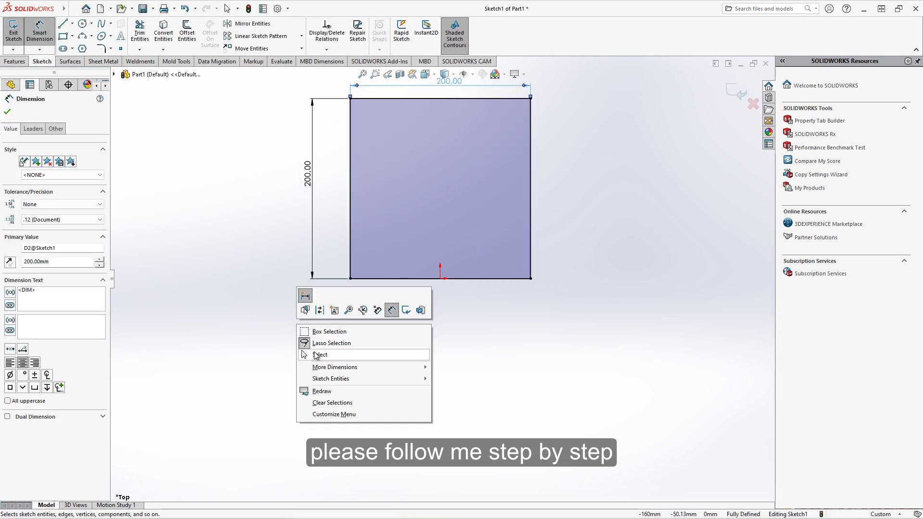
left_click(315, 351)
middle_click_drag(579, 280, 525, 332, "ctrl")
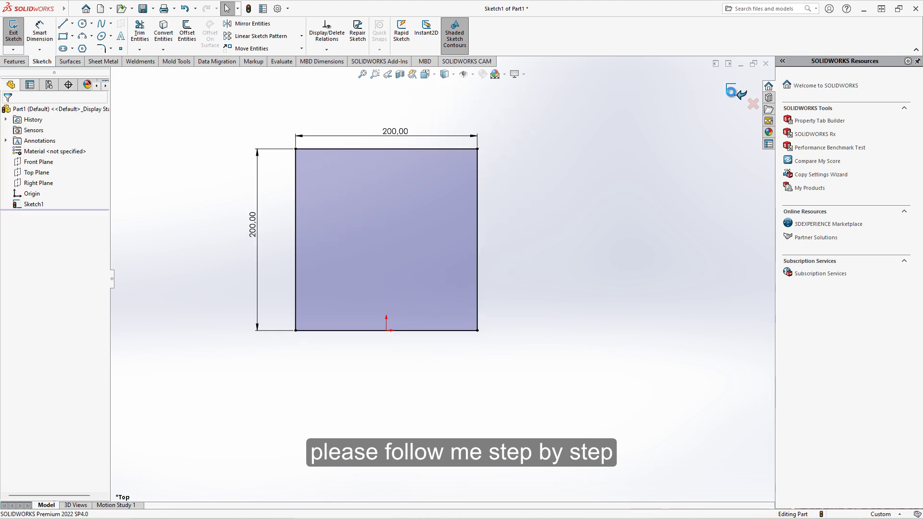
key("ctrl+b")
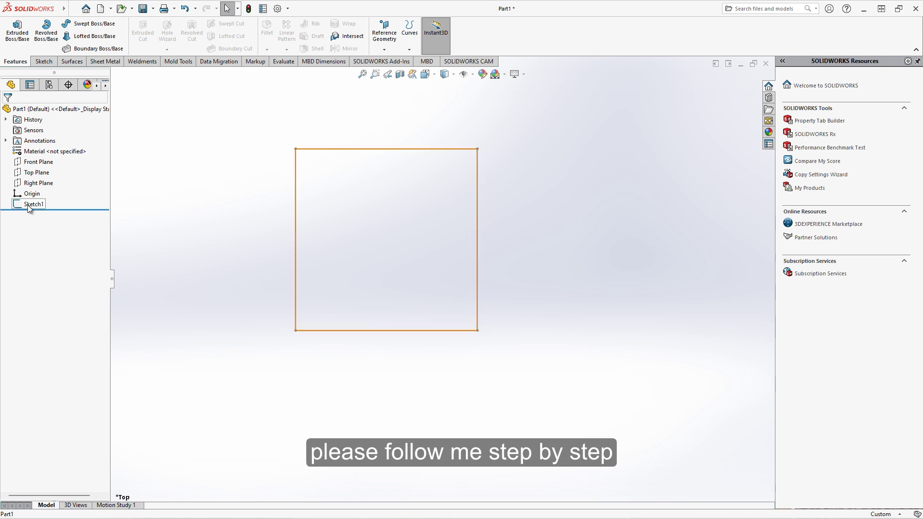
Extrude Sketch1 to a 5 mm depth as Boss-Extrude1
left_click(29, 206)
left_click(17, 30)
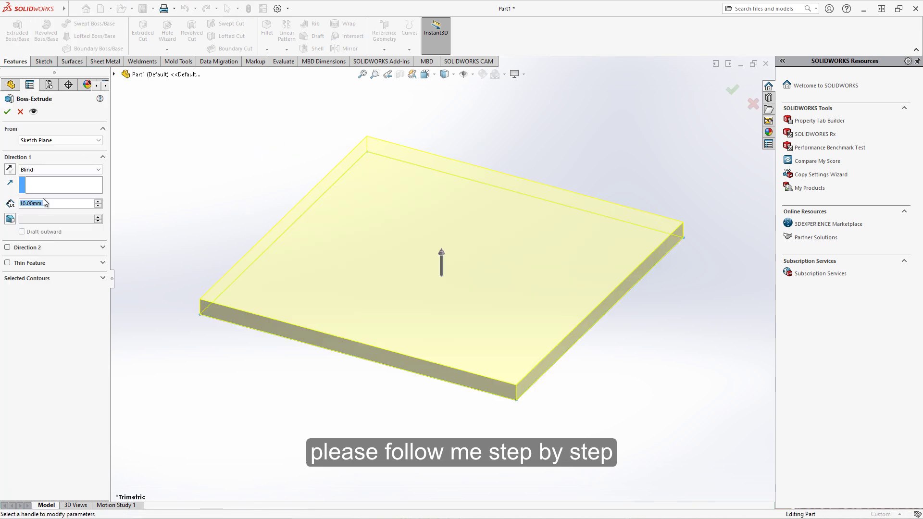
type("5")
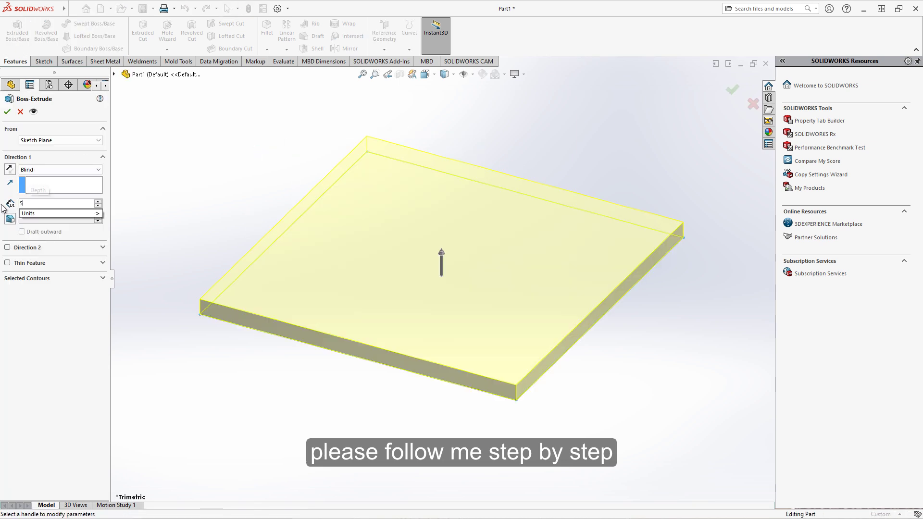
key("Return")
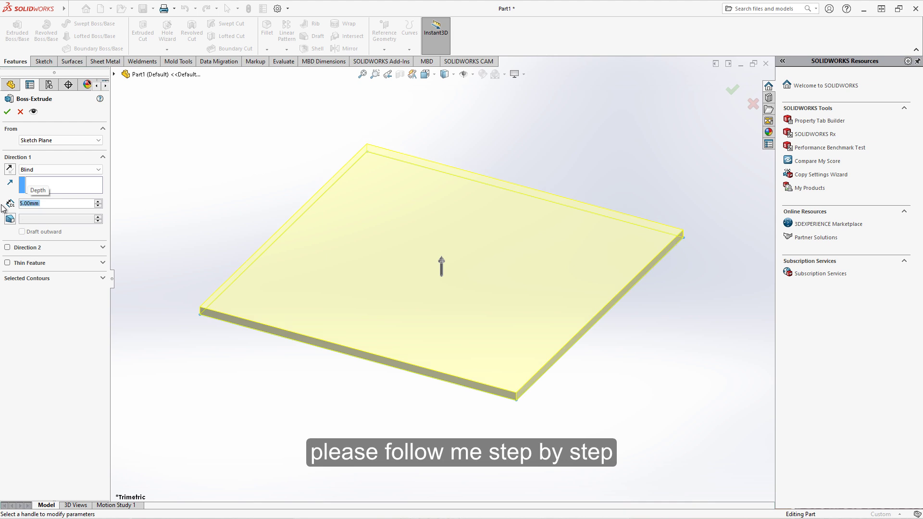
left_click(5, 113)
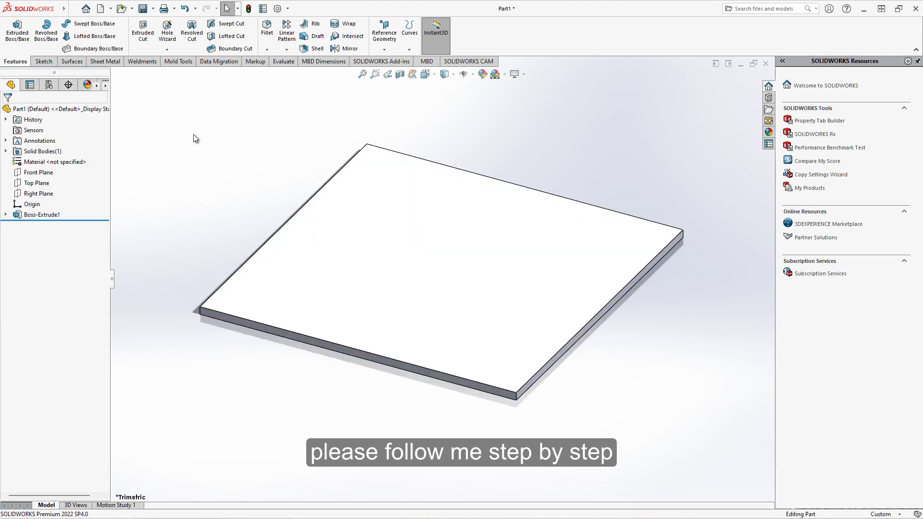
scroll(545, 380, "down", 5)
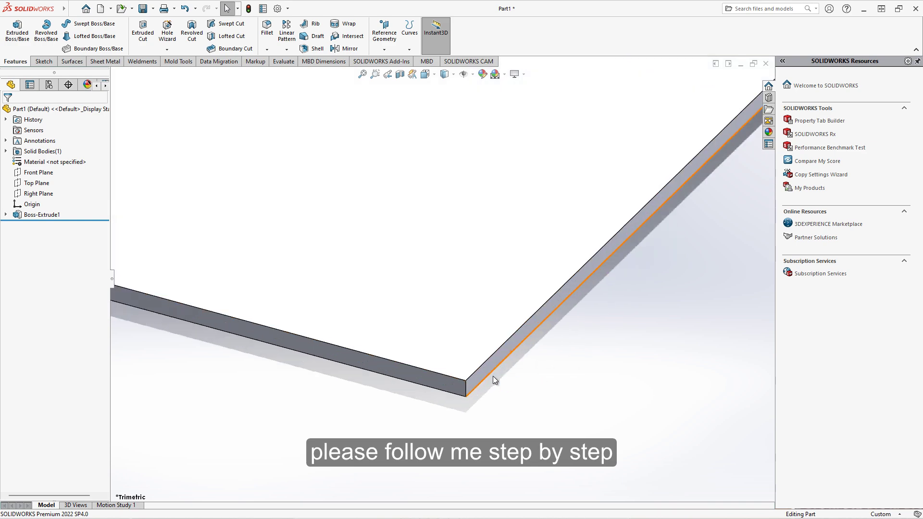
Abandon a side-face sketch and start a new sketch on the plate's top face
left_click(485, 372)
left_click(531, 403)
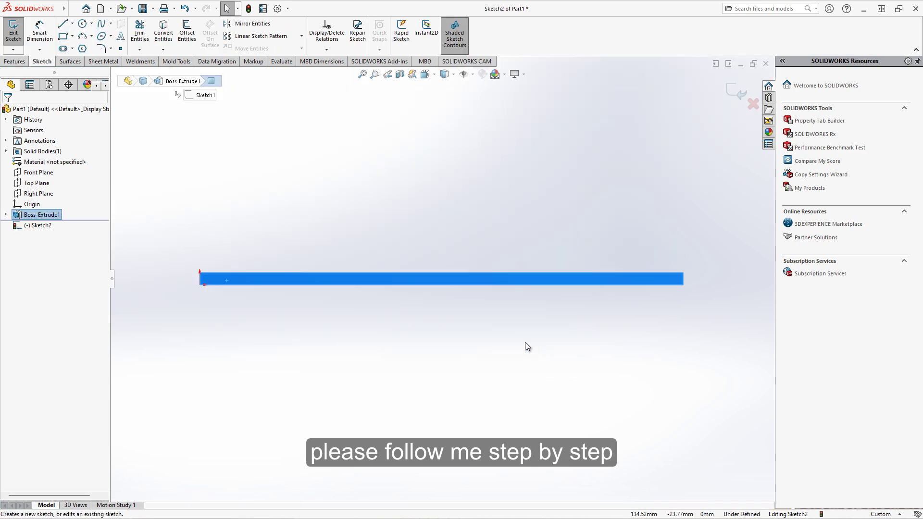
middle_click_drag(406, 283, 460, 365)
scroll(481, 355, "down", 3)
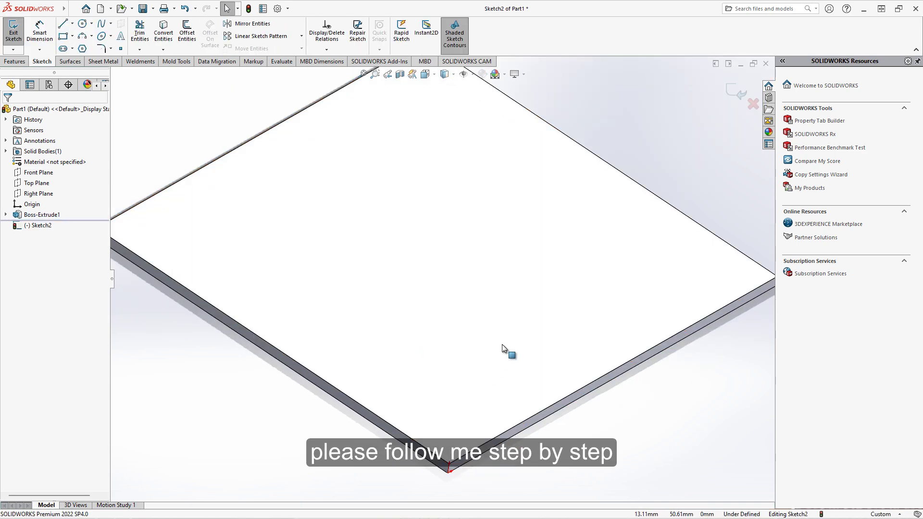
left_click(741, 95)
left_click(391, 310)
left_click(425, 280)
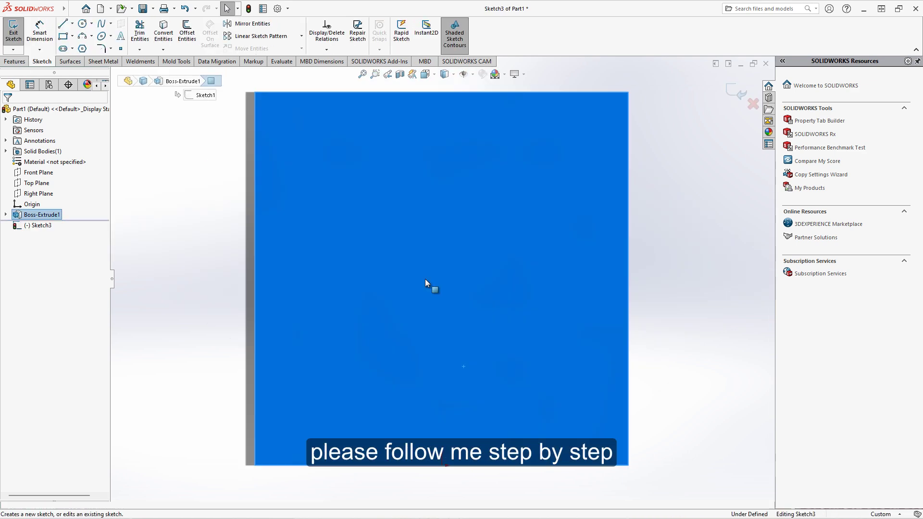
left_click(213, 251)
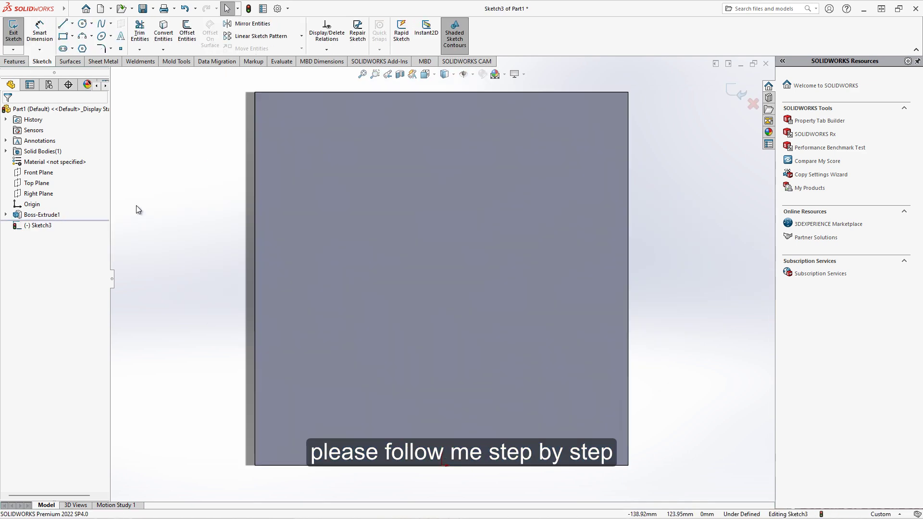
Draw a line along the plate's right edge and dimension its offset to 2 mm
left_click(63, 25)
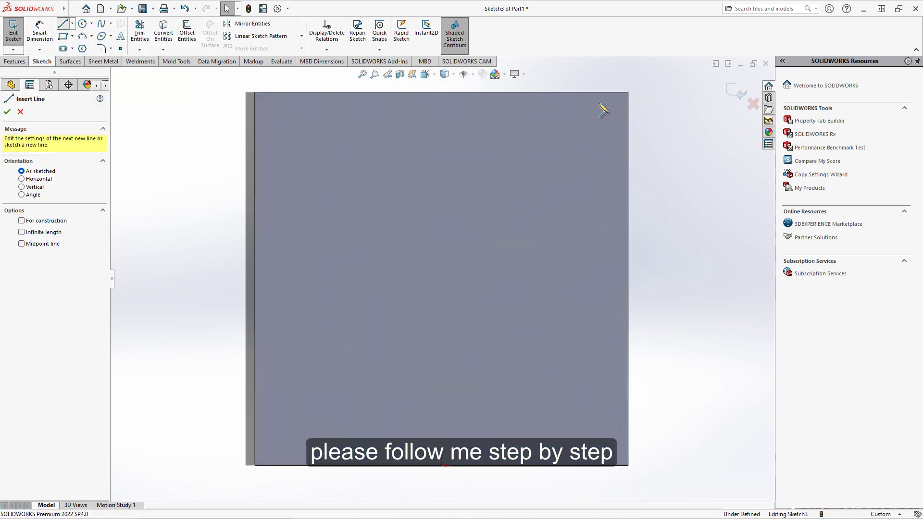
left_click(632, 92)
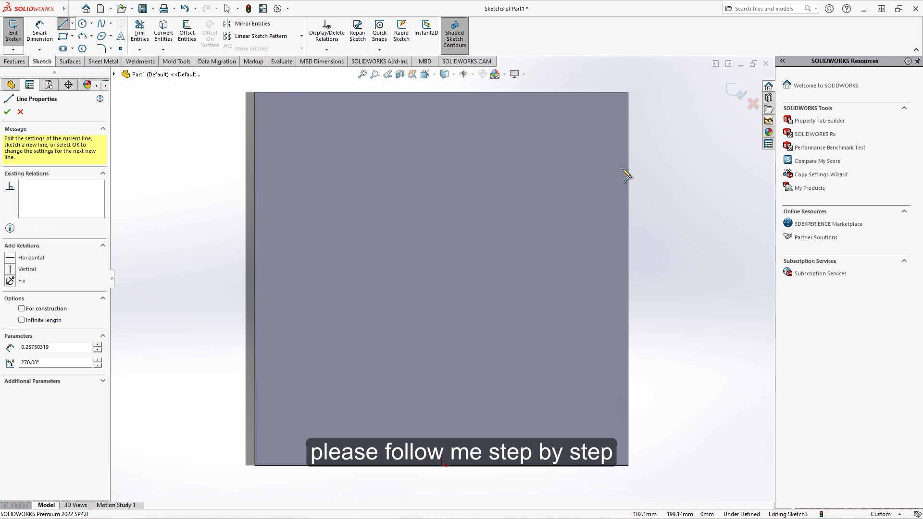
left_click(632, 465)
key("Escape")
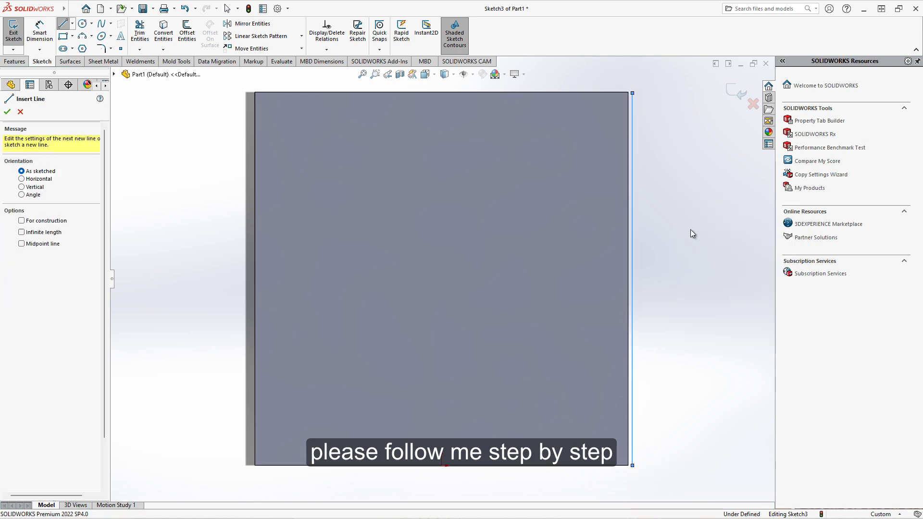
key("Escape")
left_click(39, 30)
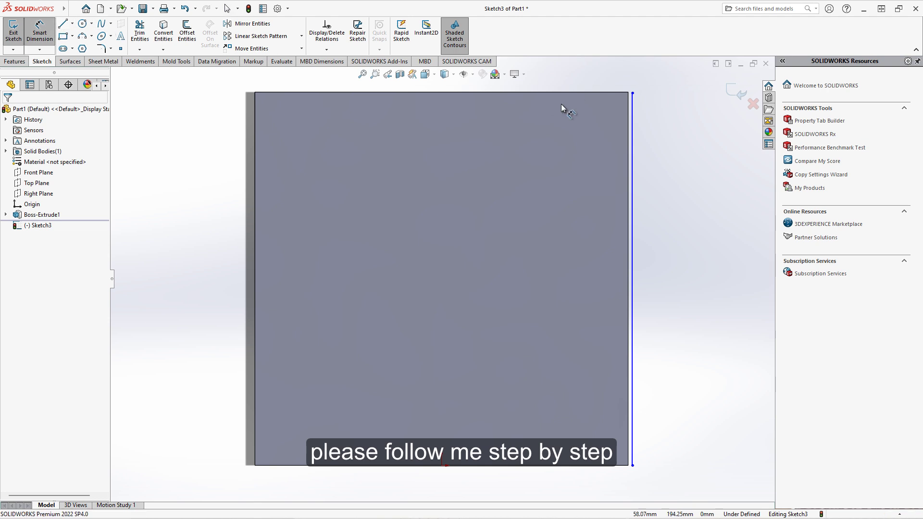
left_click(632, 116)
left_click(625, 87)
type("2")
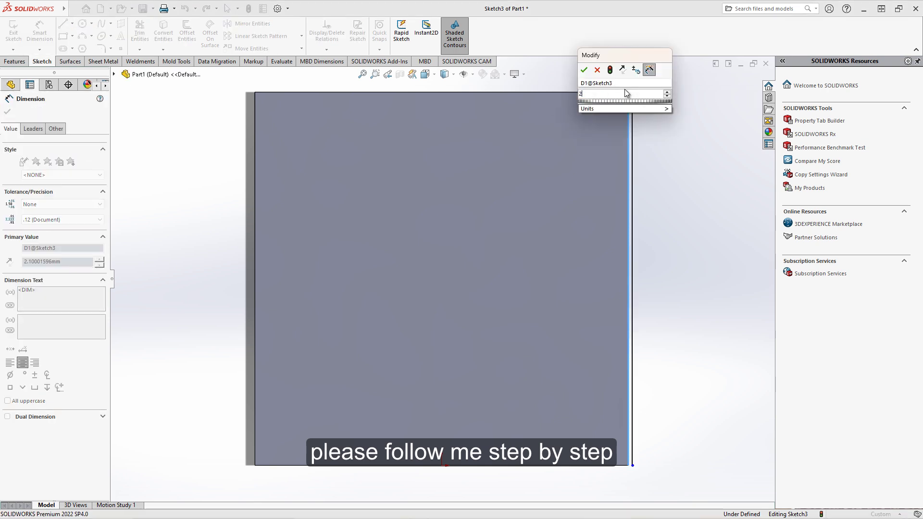
key("Return")
key("Escape")
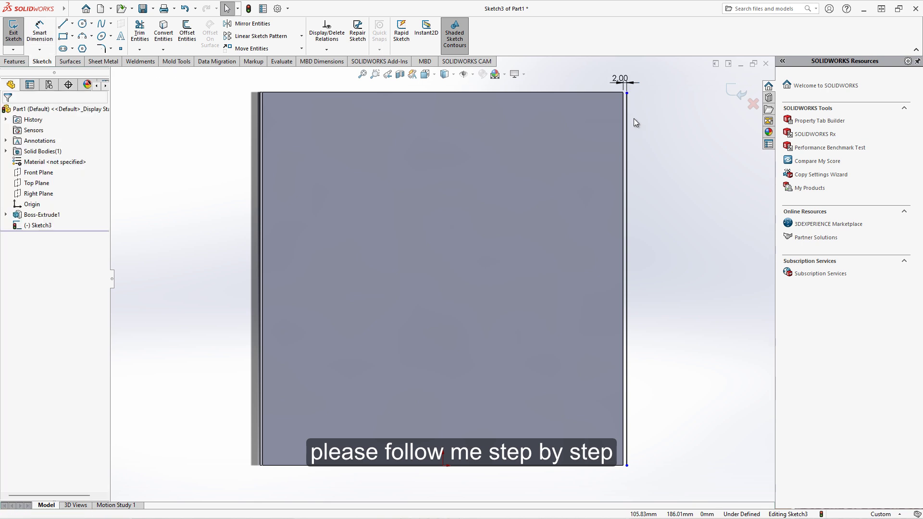
Draw a second line along the plate's left edge
left_click(60, 28)
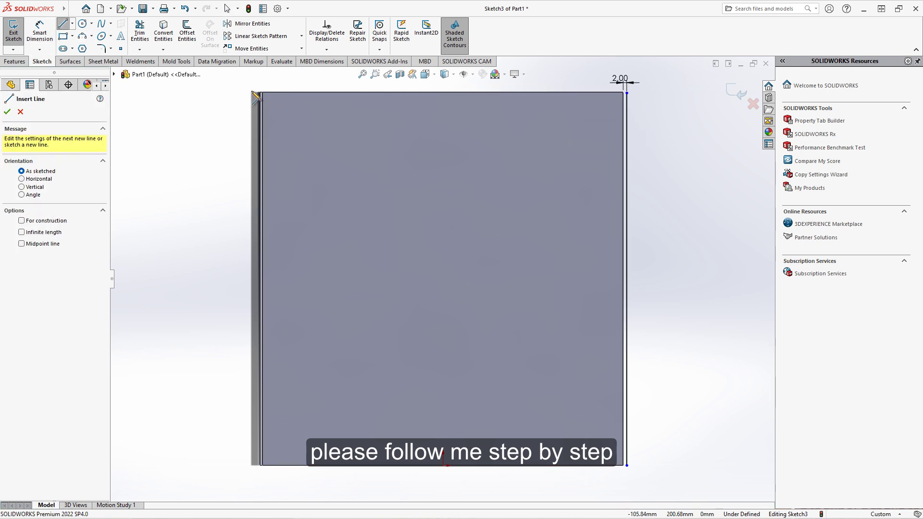
left_click(251, 91)
left_click(251, 466)
right_click(309, 230)
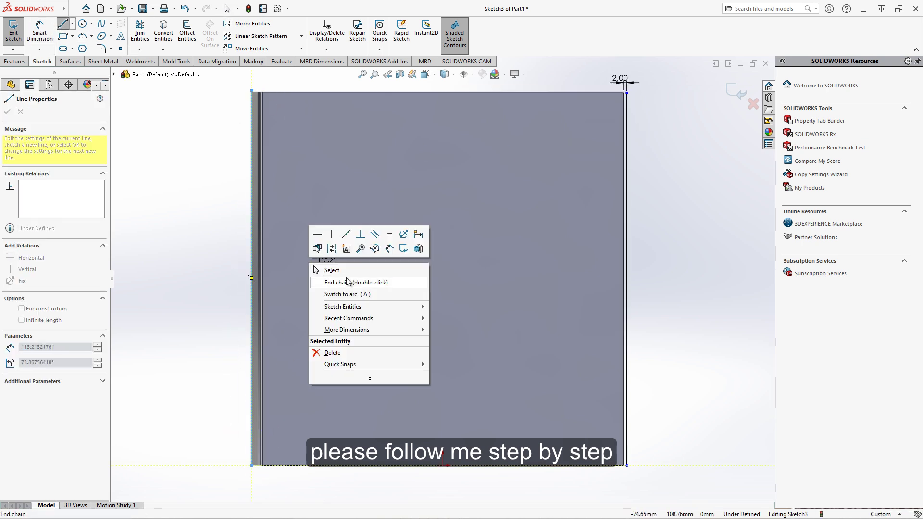
left_click(336, 283)
right_click(332, 222)
left_click(344, 250)
Dimension the left strip width to 2 mm using =w2, declining the global variable
left_click(32, 30)
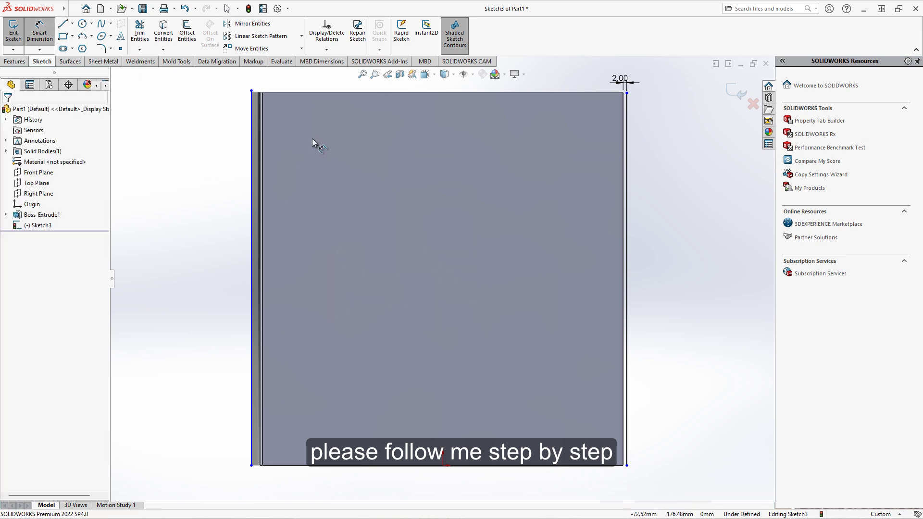
left_click(251, 173)
left_click(217, 177)
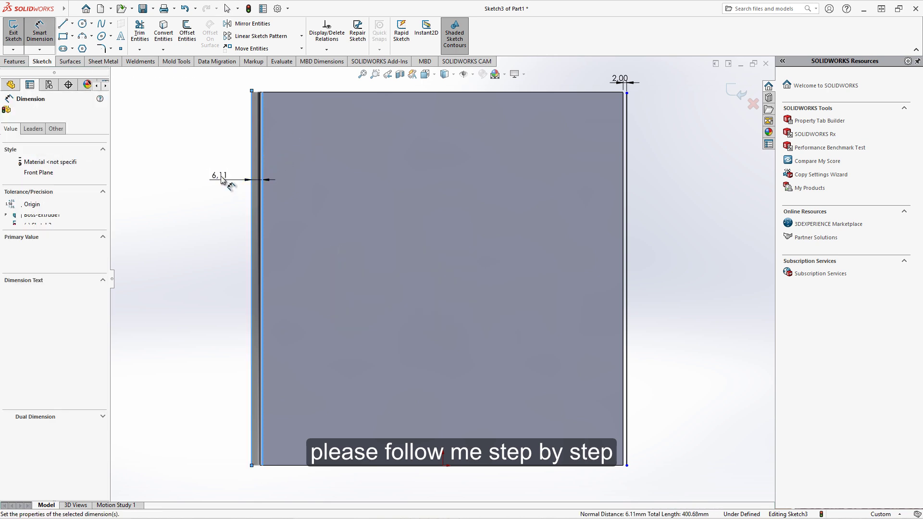
type("=w2")
key("Return")
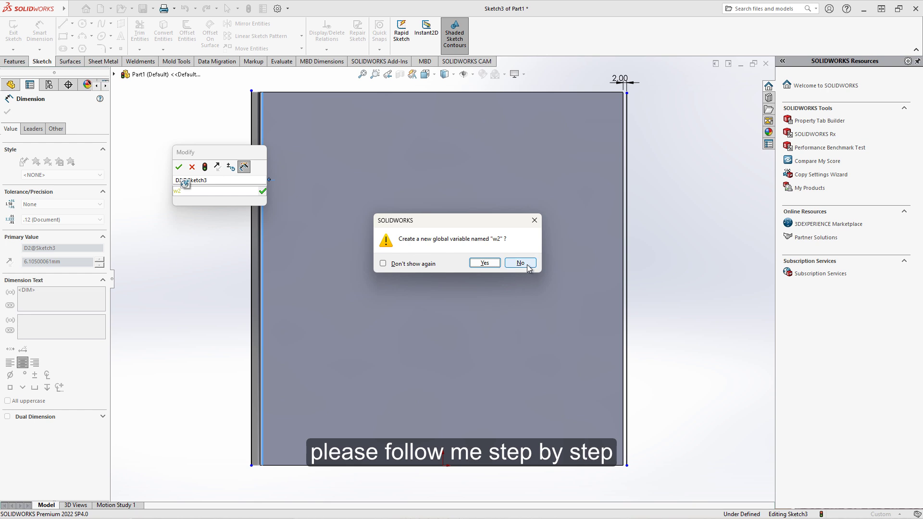
left_click(527, 268)
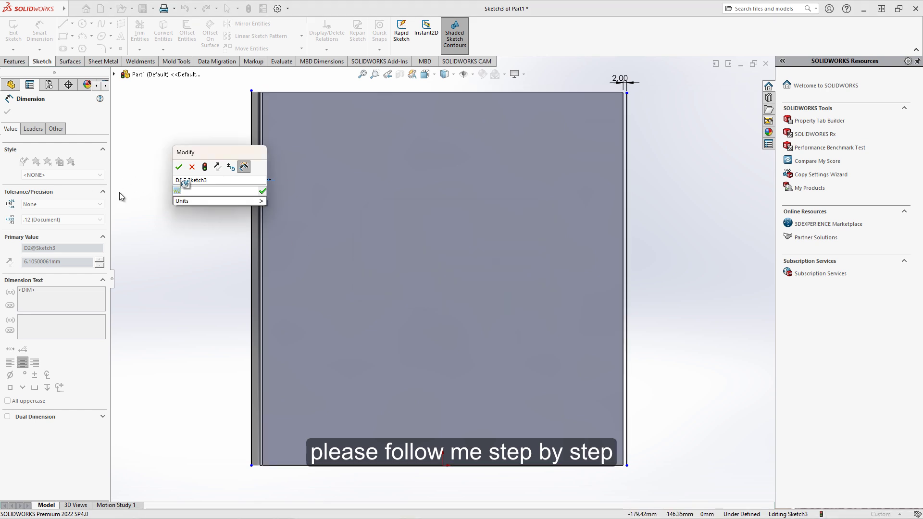
key("Return")
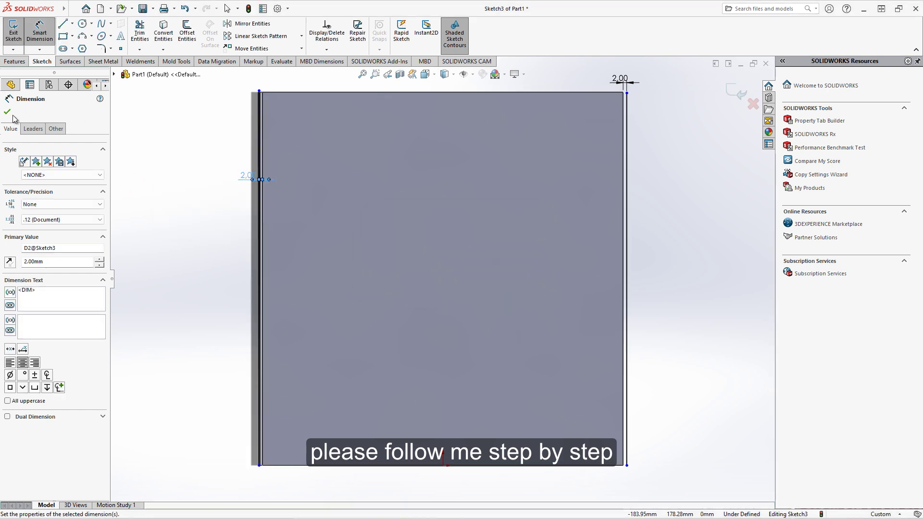
left_click(7, 111)
Make the left sketch line equal to the plate edge
right_click(231, 140)
scroll(241, 135, "down", 3)
scroll(259, 114, "down", 3)
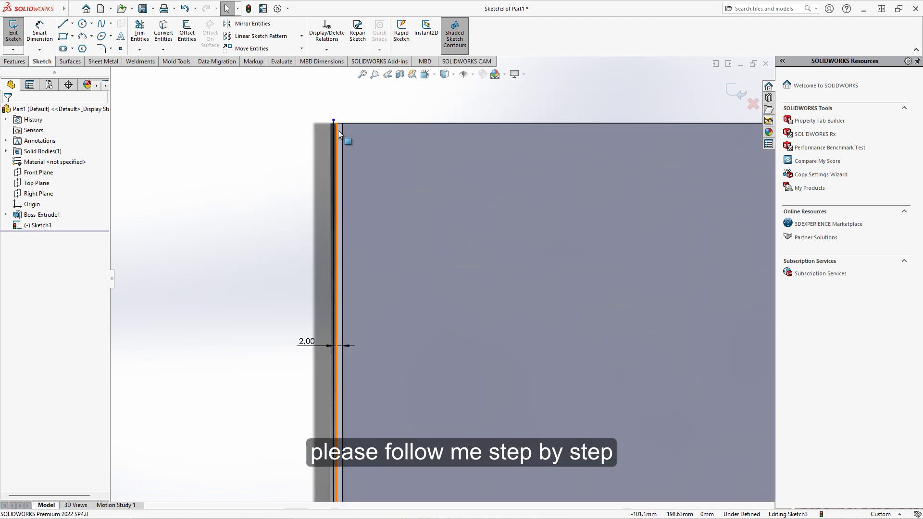
left_click(342, 132)
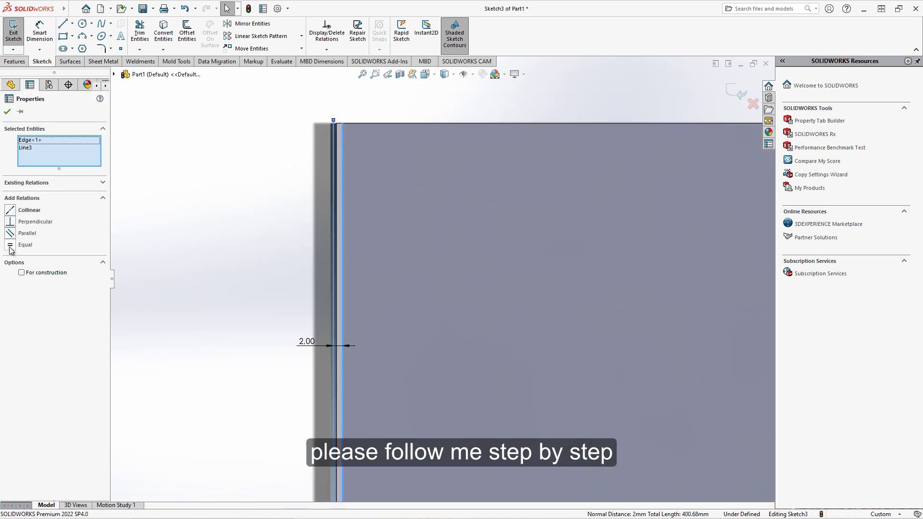
left_click(10, 246)
left_click(327, 120)
Make both line endpoints coincident with the plate's top edge
left_click(334, 124)
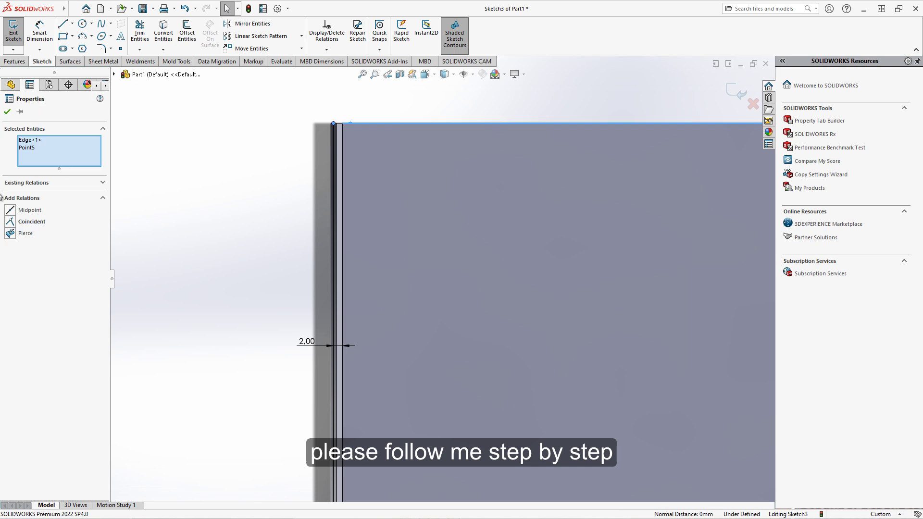
left_click(15, 224)
scroll(642, 232, "up", 5)
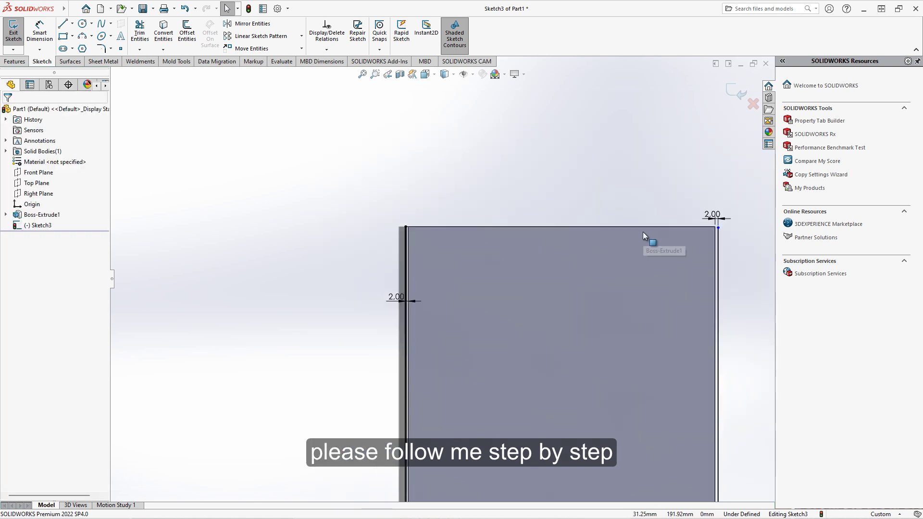
scroll(742, 232, "down", 5)
left_click(751, 232)
left_click(740, 232, "ctrl")
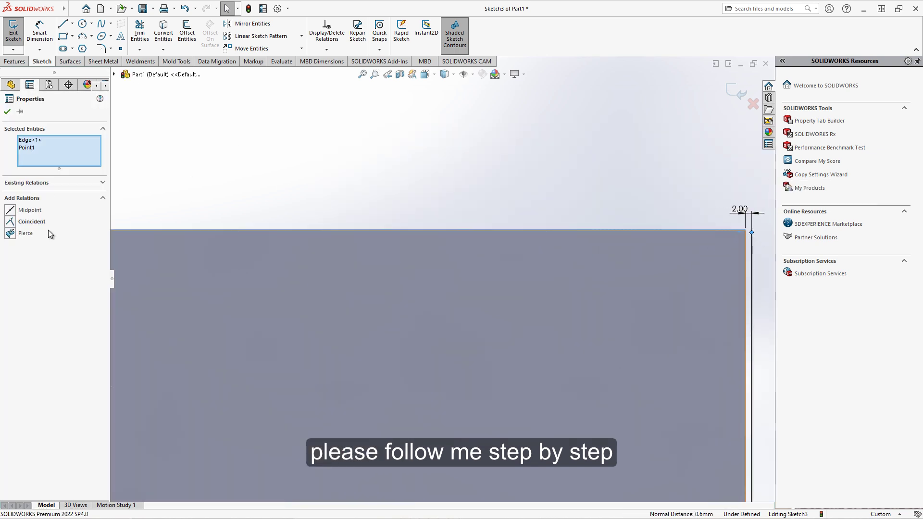
left_click(107, 224)
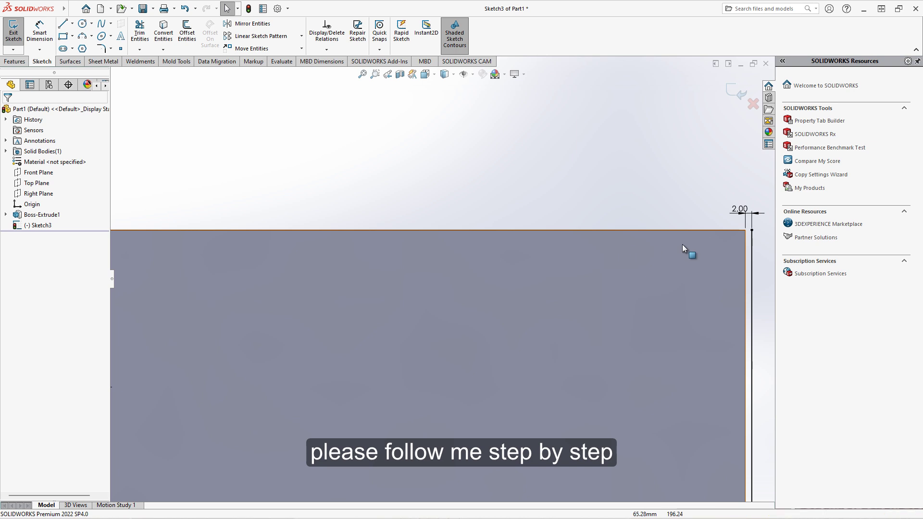
Make the right sketch line equal to the top edge, fully defining Sketch3
left_click(740, 231)
left_click(751, 260, "ctrl")
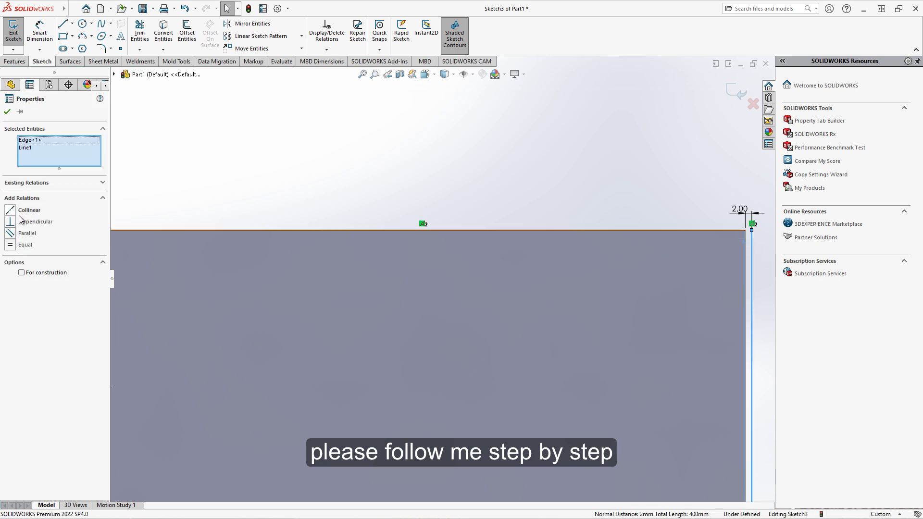
left_click(11, 246)
left_click(342, 163)
scroll(361, 183, "up", 3)
mouse_move(361, 184)
middle_mouse_down()
mouse_move(486, 243)
mouse_move(432, 178)
mouse_move(447, 174)
middle_mouse_up()
Exit the sketch and create a new assembly, leaving Begin Assembly empty
left_click(735, 91)
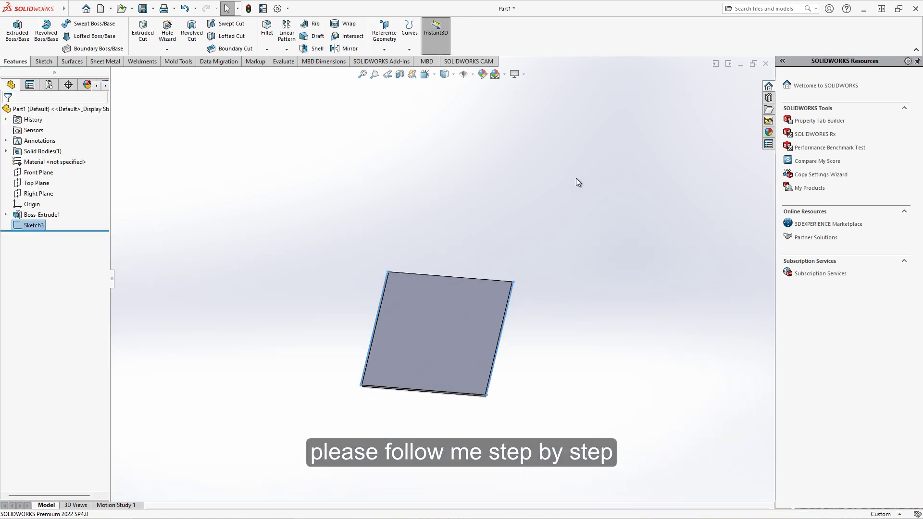
left_click(100, 8)
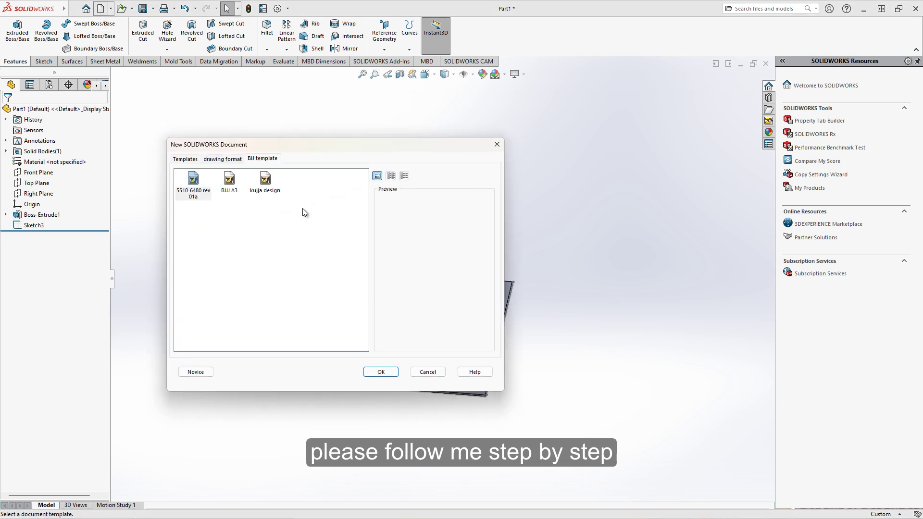
left_click(231, 161)
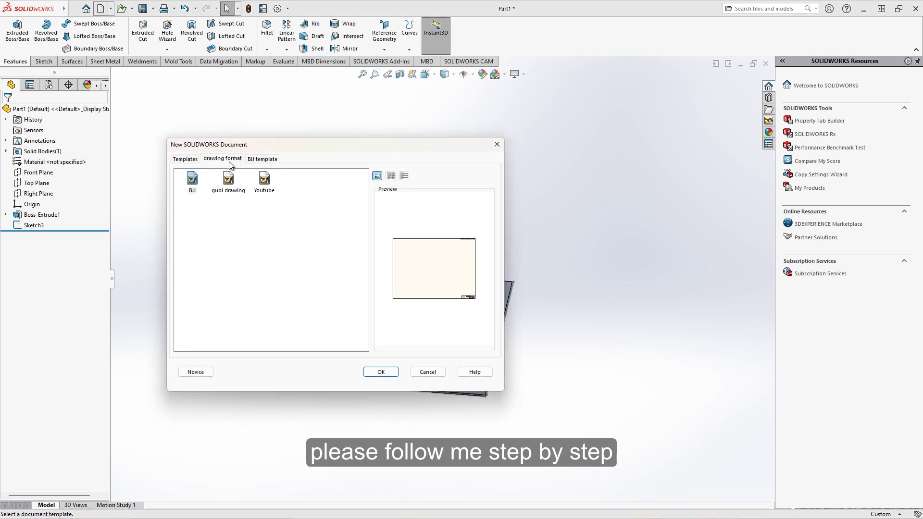
left_click(186, 159)
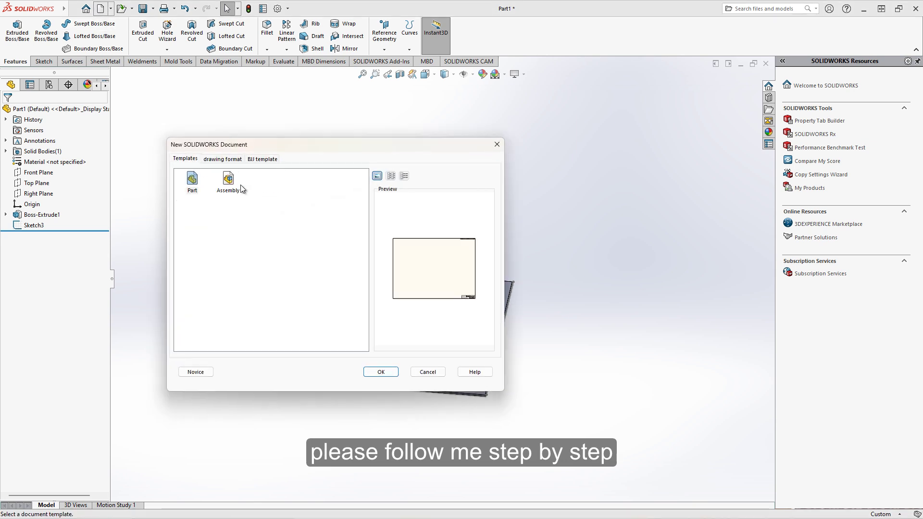
left_click(390, 374)
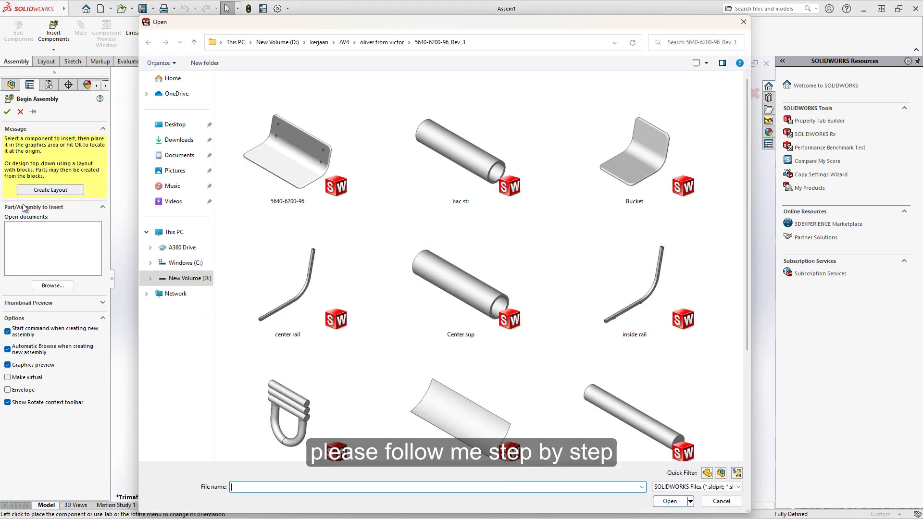
left_click(744, 21)
left_click(21, 112)
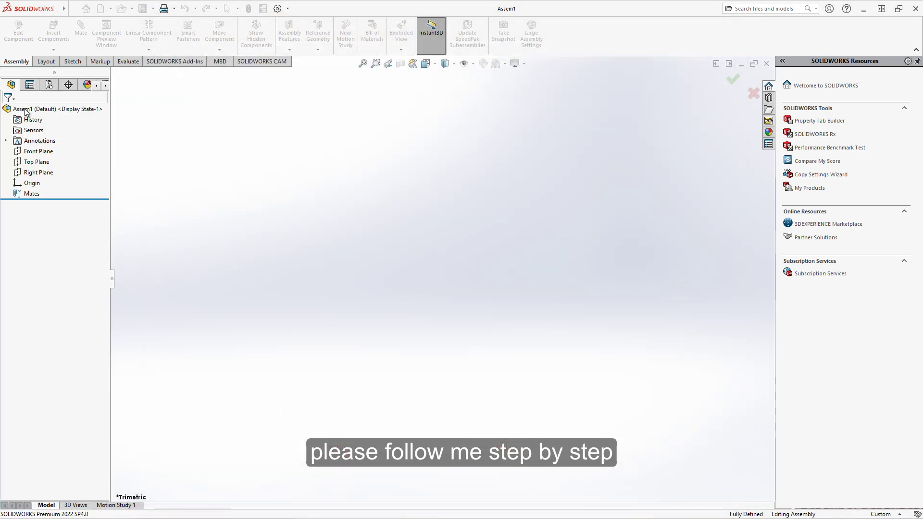
Insert the clothes part into Assem1 as fixed component clothes<1>
left_click(72, 9)
mouse_move(175, 8)
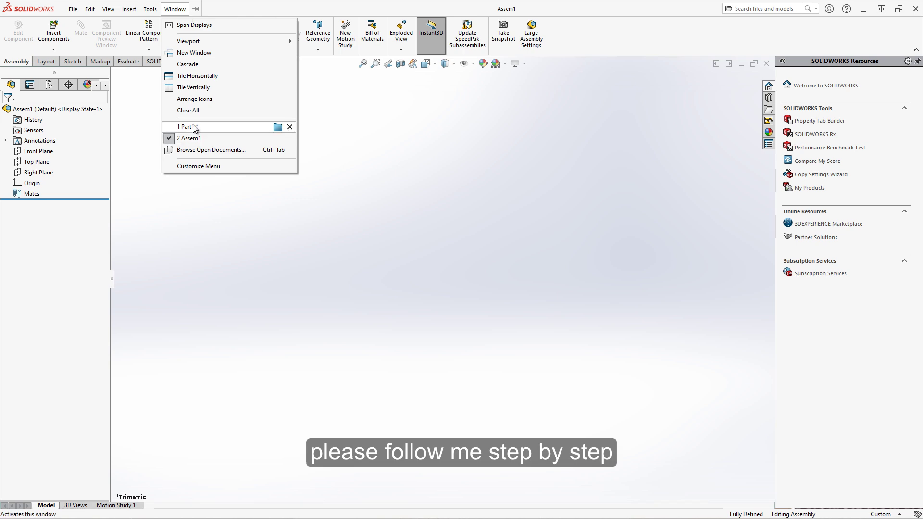
left_click(194, 128)
left_click(72, 9)
left_click(189, 138)
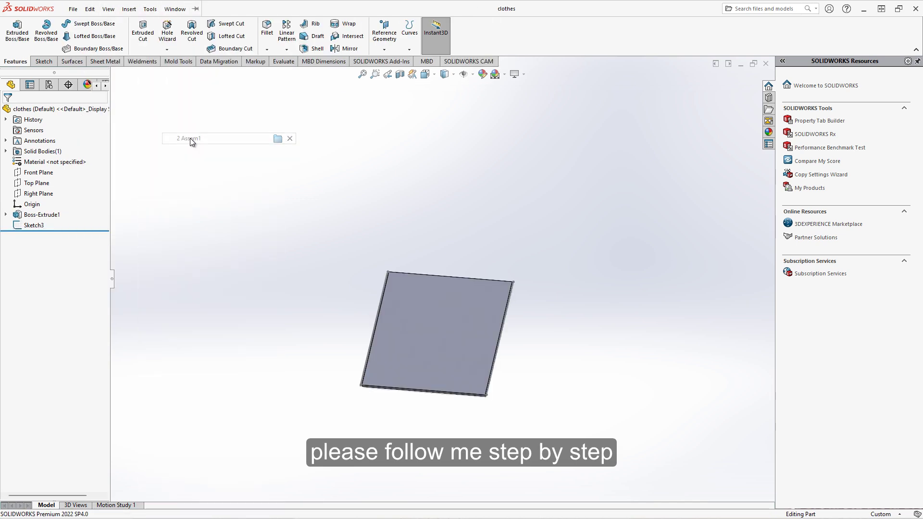
left_click(54, 30)
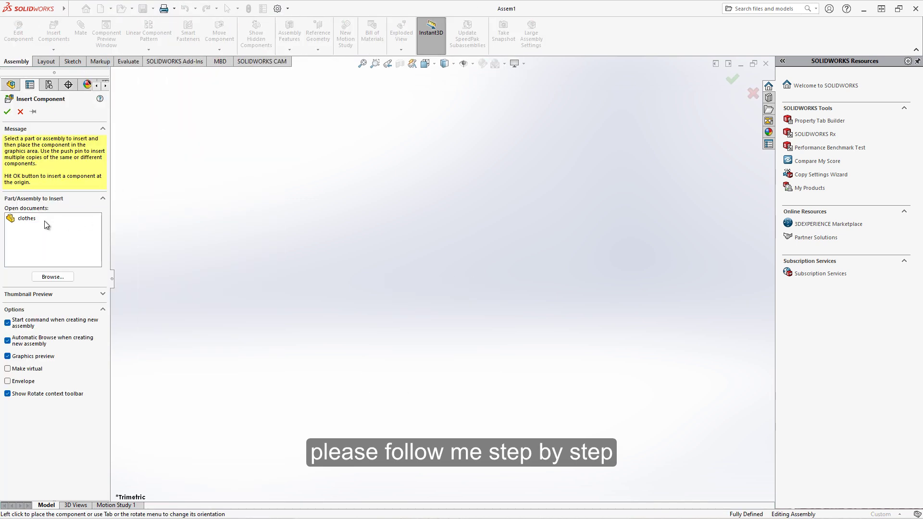
left_click(26, 218)
left_click(431, 258)
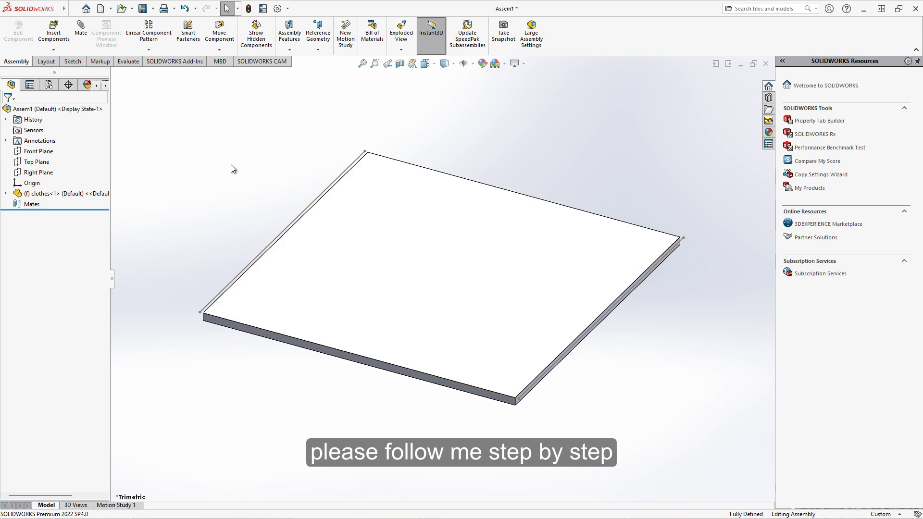
Insert a second clothes plate and mate a face of each plate coincident
left_click(53, 30)
left_click(20, 220)
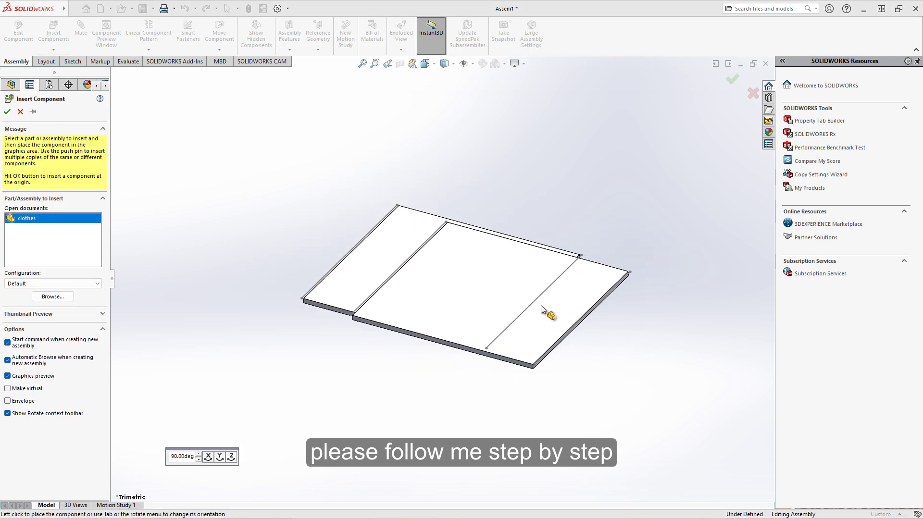
left_click(670, 344)
middle_click_drag(537, 287, 555, 271)
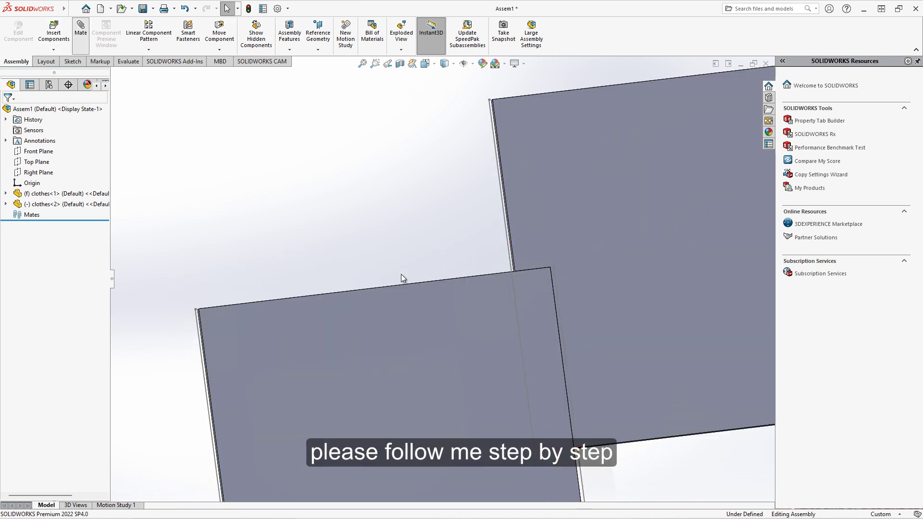
key("m")
left_click(477, 304)
left_click(620, 219)
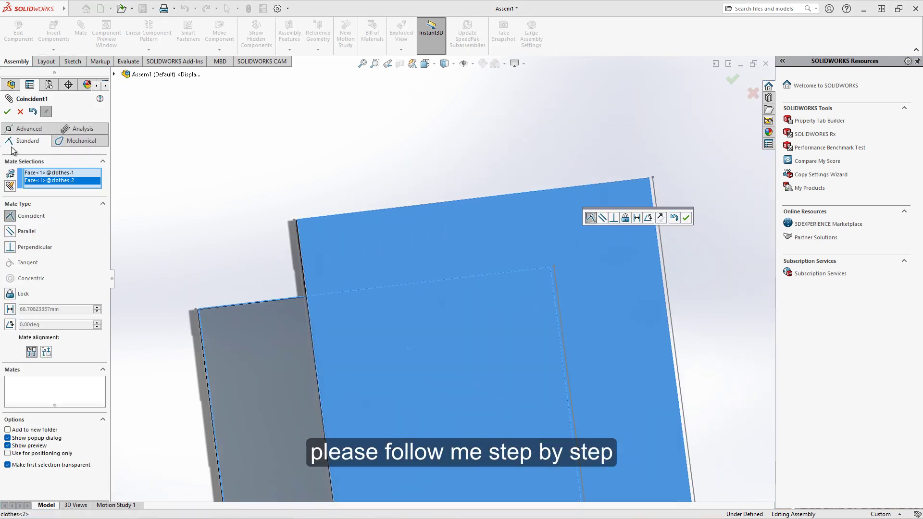
left_click(7, 112)
Mate the two plates' sketch lines coincident
left_click_drag(573, 345, 570, 328)
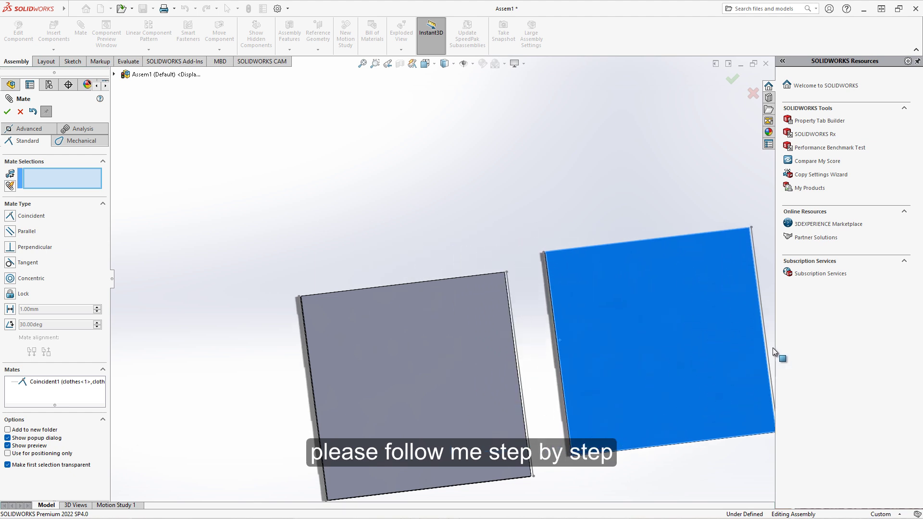
scroll(570, 328, "down", 5)
left_click(400, 237)
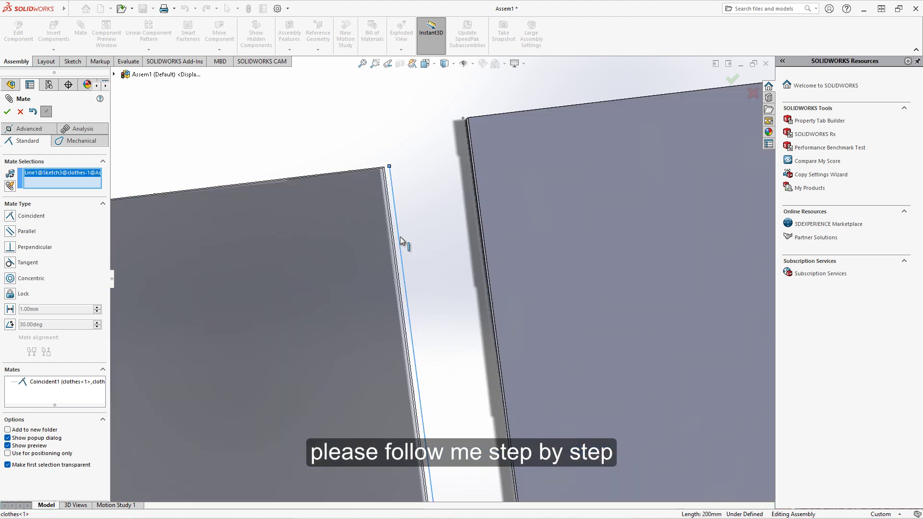
left_click(468, 162)
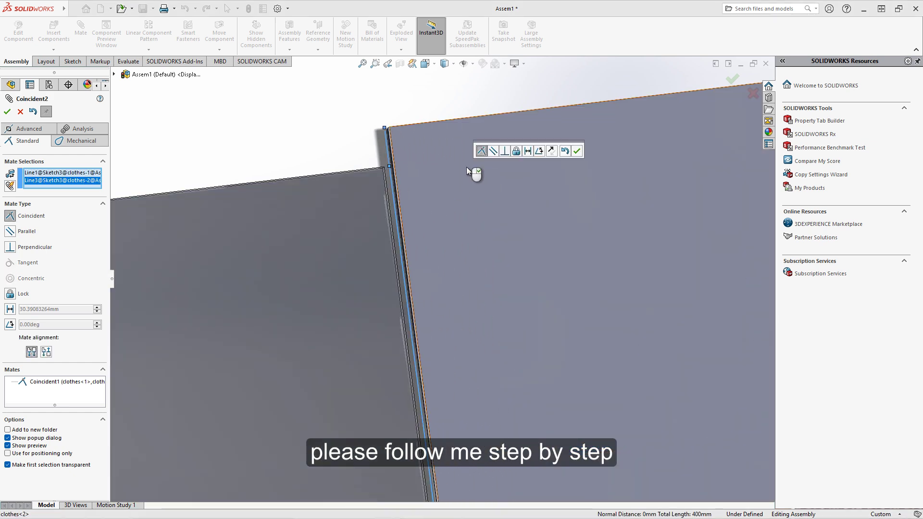
left_click(570, 151)
Mate the plates' side faces coincident to align them edge to edge
scroll(538, 295, "up", 4)
middle_click_drag(481, 404, 465, 307)
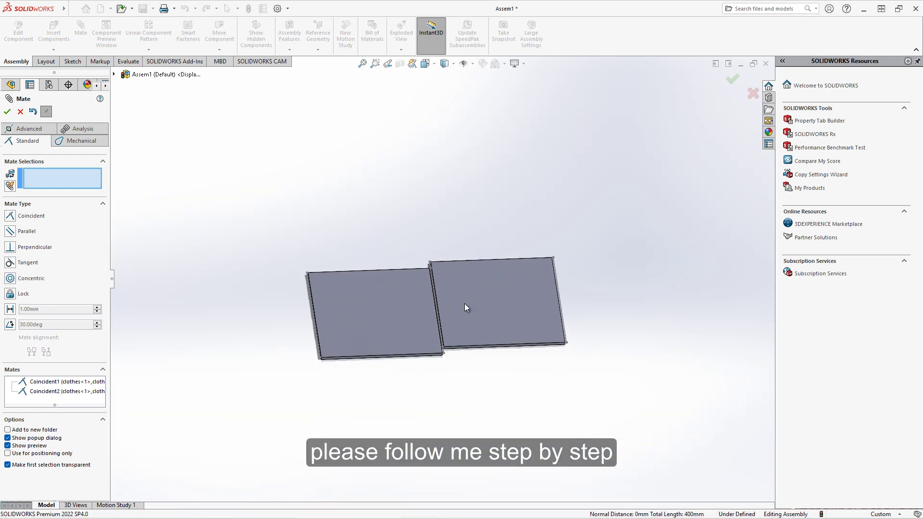
scroll(439, 339, "down", 5)
left_click(447, 333)
left_click(556, 302)
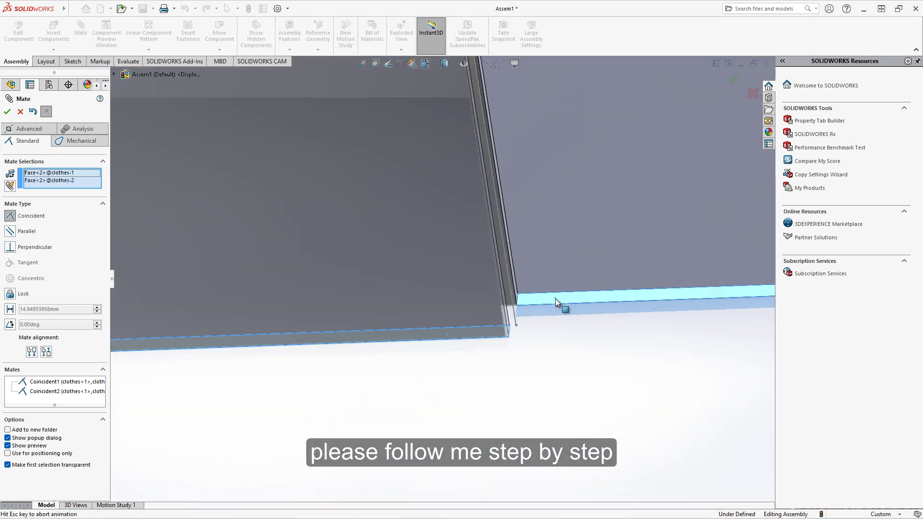
left_click(667, 315)
scroll(457, 246, "up", 5)
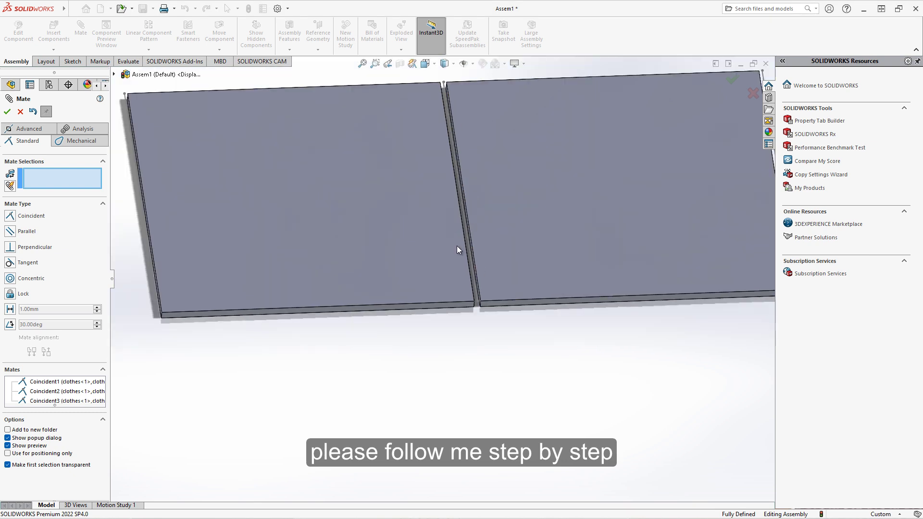
scroll(452, 229, "up", 2)
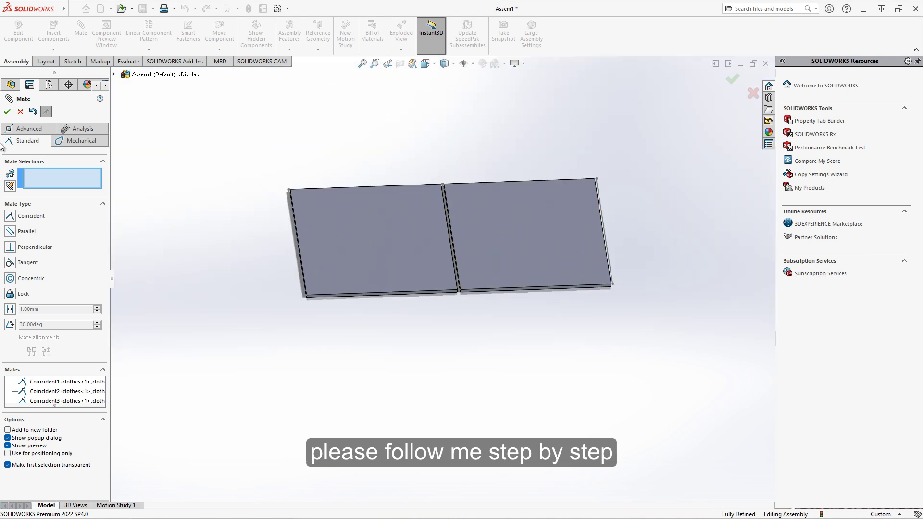
Close the mate settings and test dragging the left and right plates
left_click(8, 112)
mouse_move(523, 256)
left_mouse_down()
mouse_move(442, 226)
mouse_move(515, 268)
mouse_move(470, 201)
left_mouse_up()
middle_click_drag(532, 286, 522, 258)
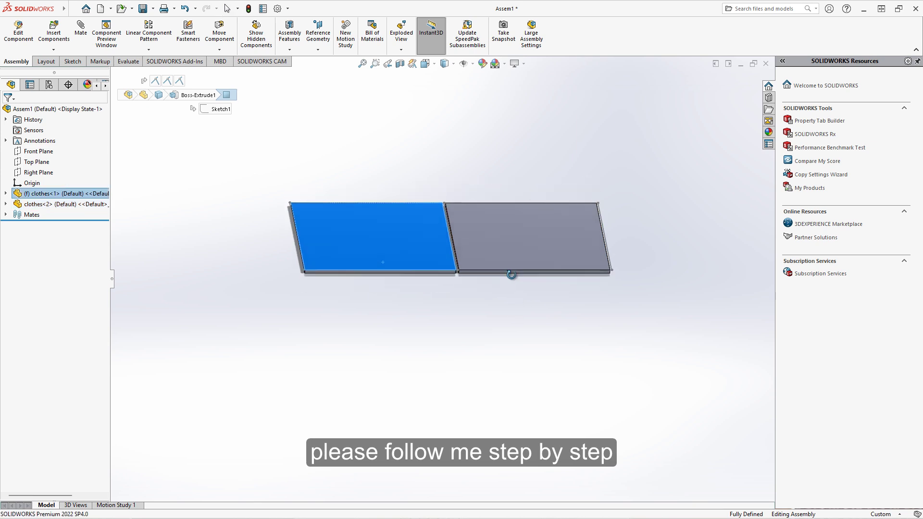
mouse_move(522, 258)
left_mouse_down()
mouse_move(510, 186)
mouse_move(517, 274)
left_mouse_up()
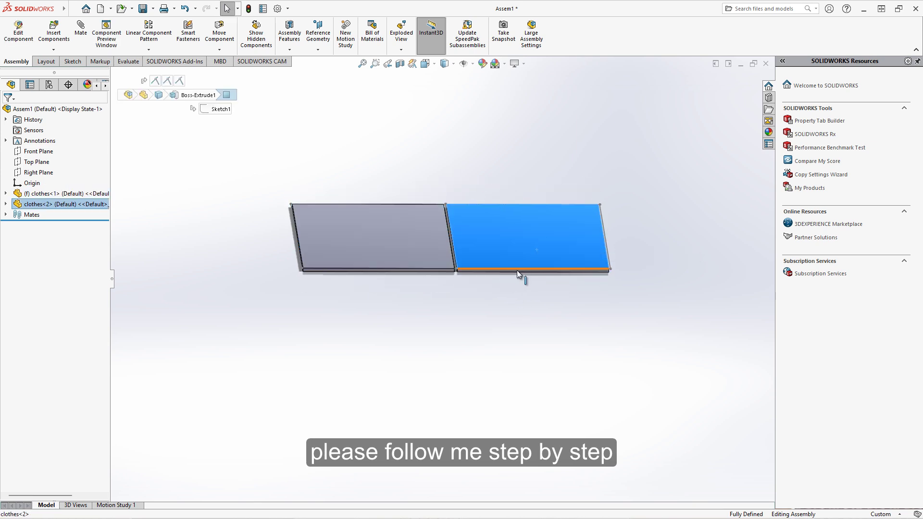
left_click(375, 251)
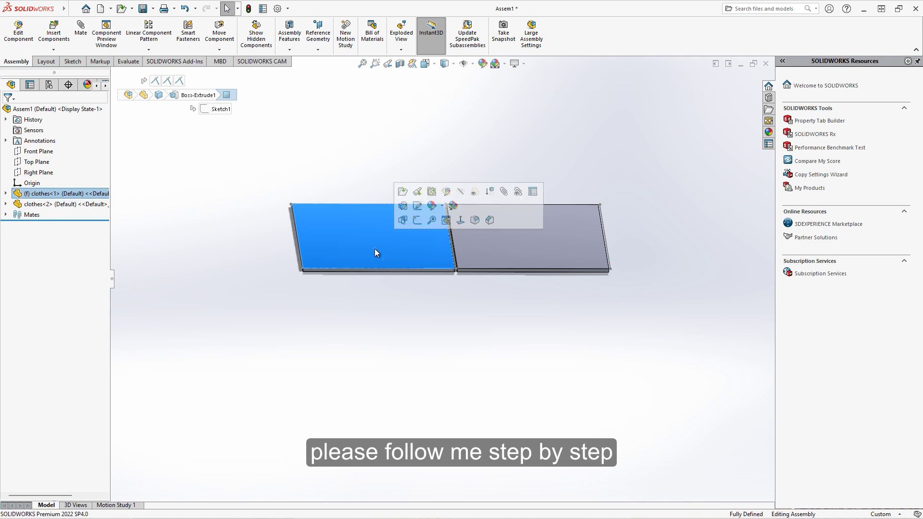
left_click(576, 242)
right_click(575, 242)
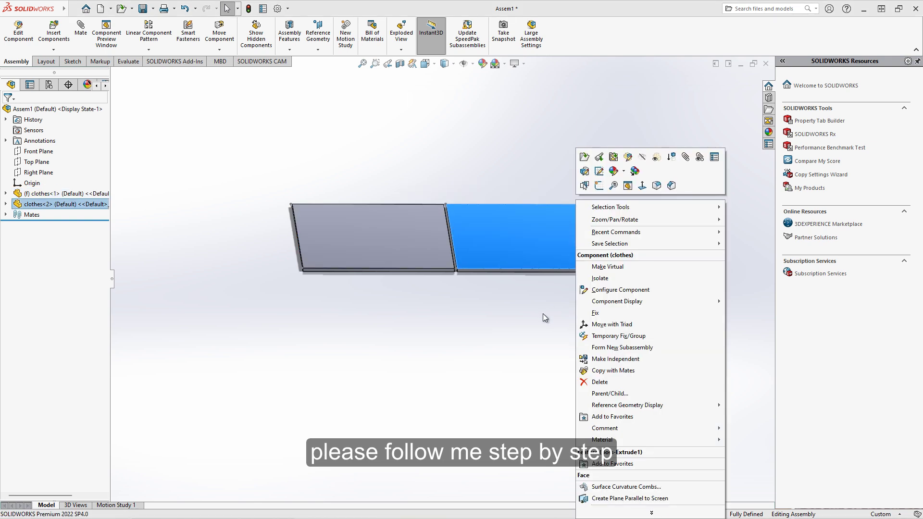
left_click(543, 313)
Delete the Coincident1 mate and tilt the right plate slightly about the shared edge
left_click(6, 215)
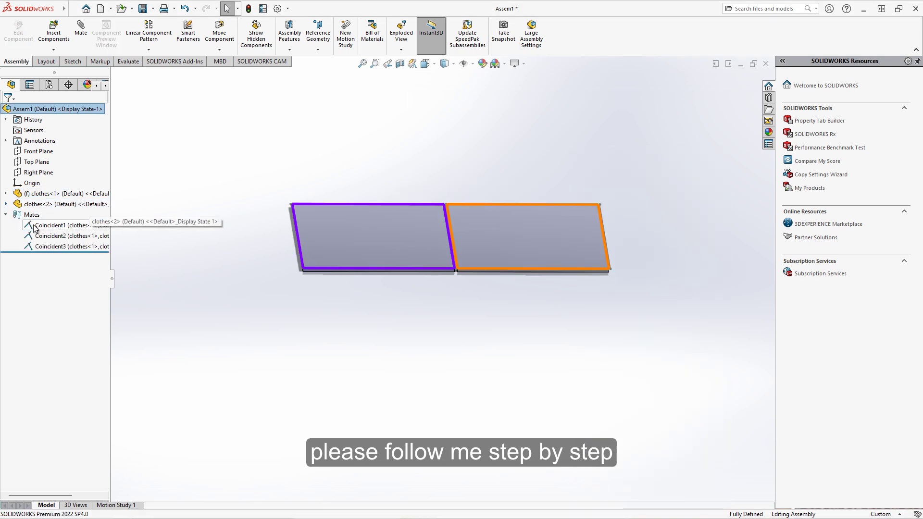
left_click(36, 226)
key("Delete")
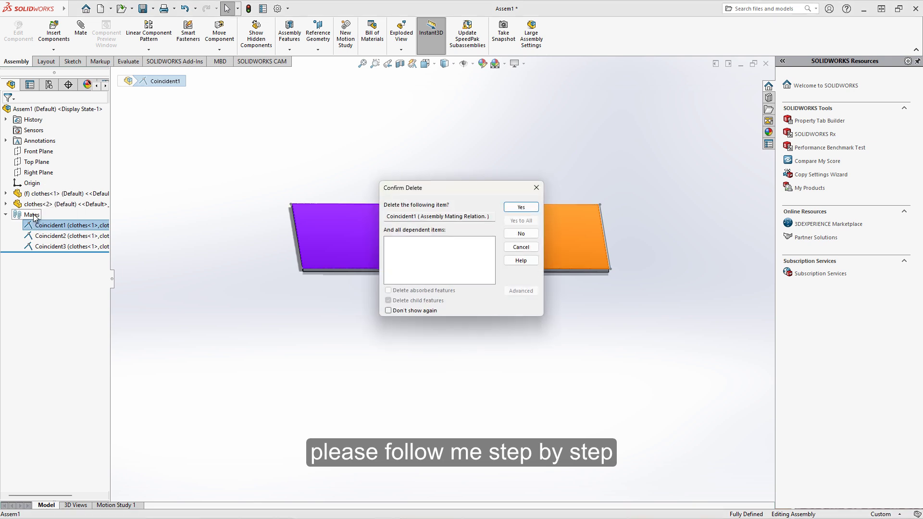
key("Return")
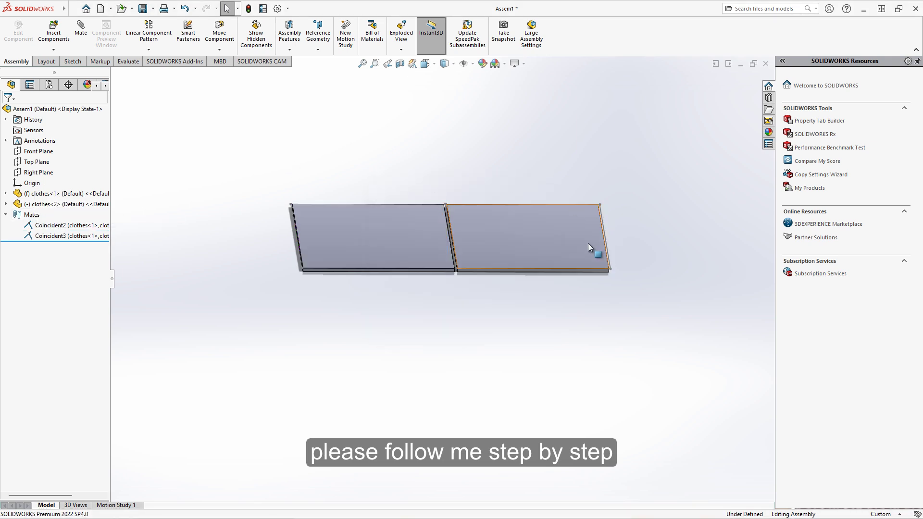
left_click_drag(587, 243, 596, 236)
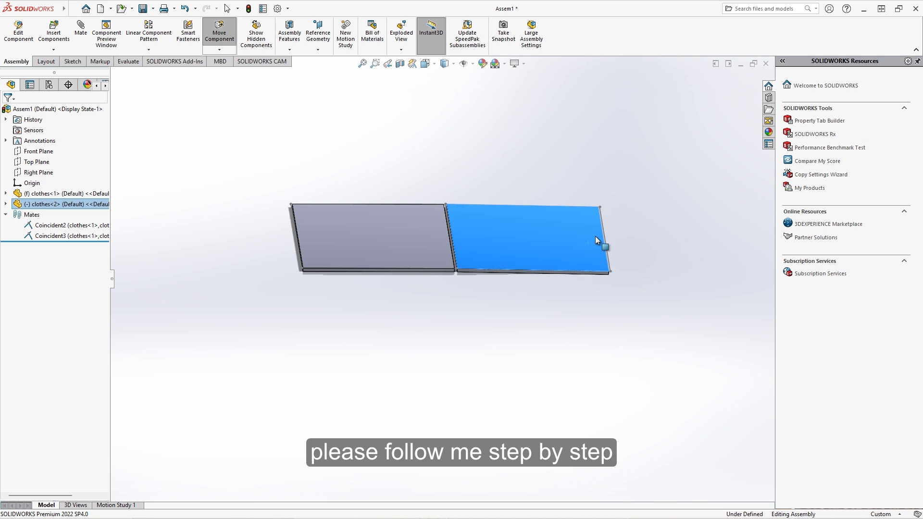
left_click_drag(596, 236, 562, 222)
left_click(532, 310)
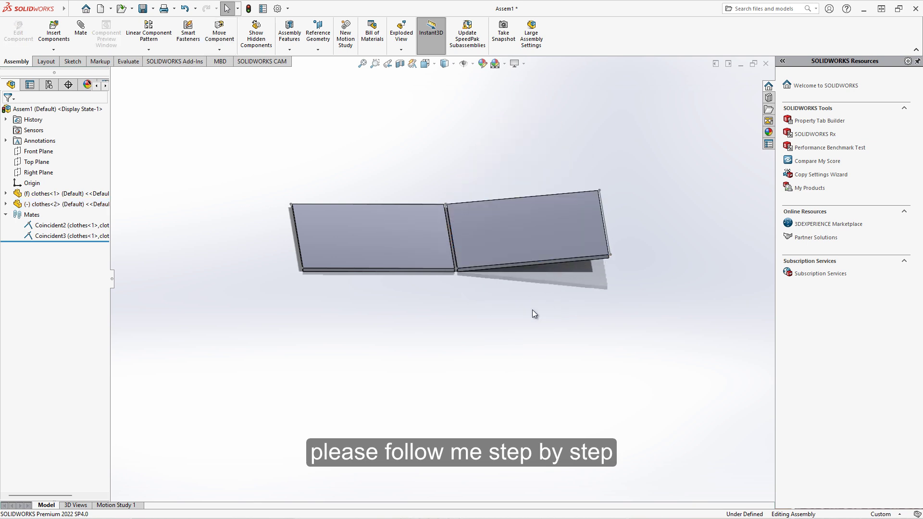
Orbit and zoom to inspect the hinge joint between the plates
middle_click_drag(533, 310, 466, 228)
scroll(466, 229, "down", 3)
scroll(470, 309, "down", 3)
mouse_move(470, 309)
middle_mouse_down()
mouse_move(446, 277)
mouse_move(433, 309)
mouse_move(432, 264)
middle_mouse_up()
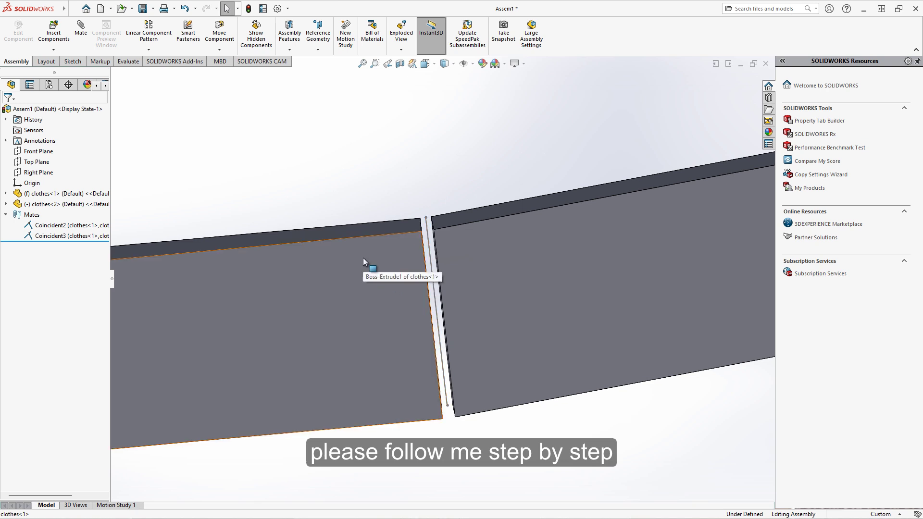
scroll(370, 204, "up", 3)
middle_click_drag(371, 204, 415, 289)
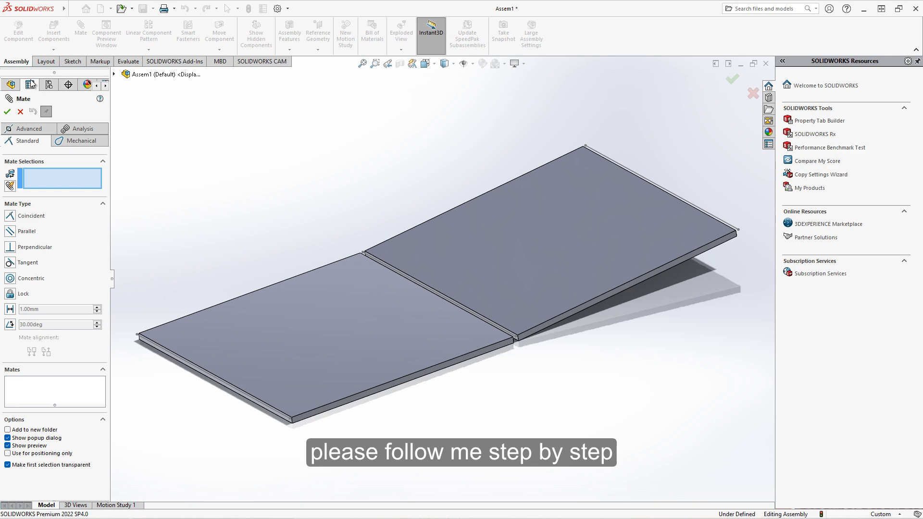
Insert a third clothes plate into the assembly
left_click(51, 27)
left_click(22, 219)
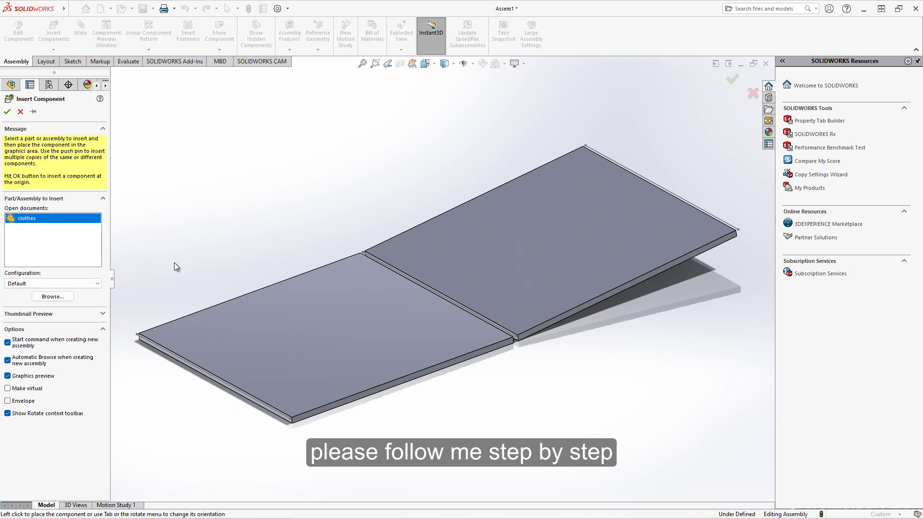
left_click(297, 379)
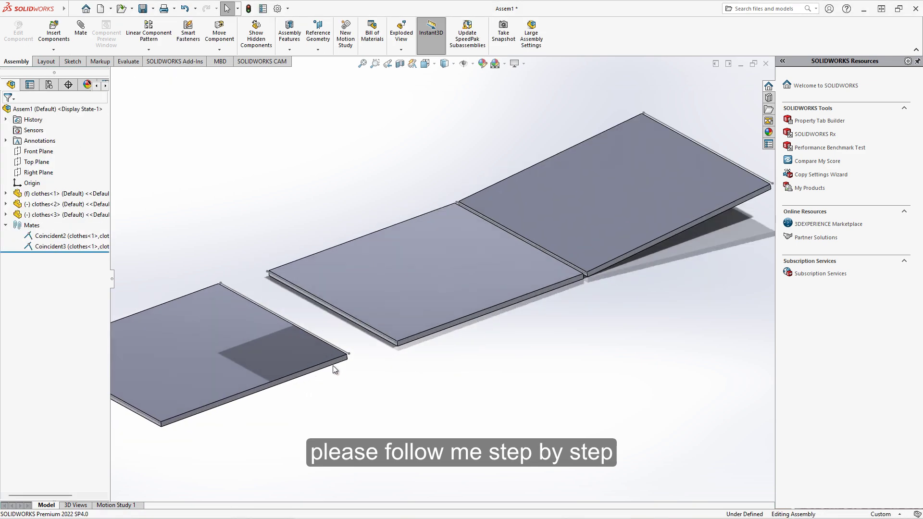
Mate the third plate flush beside the first with two Coincident mates (faces and sketch lines)
left_click(339, 359)
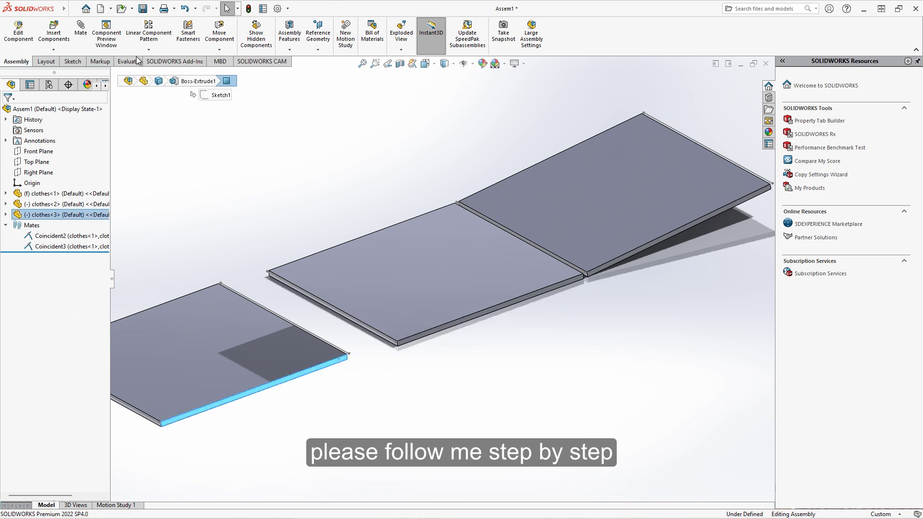
scroll(463, 324, "down", 2)
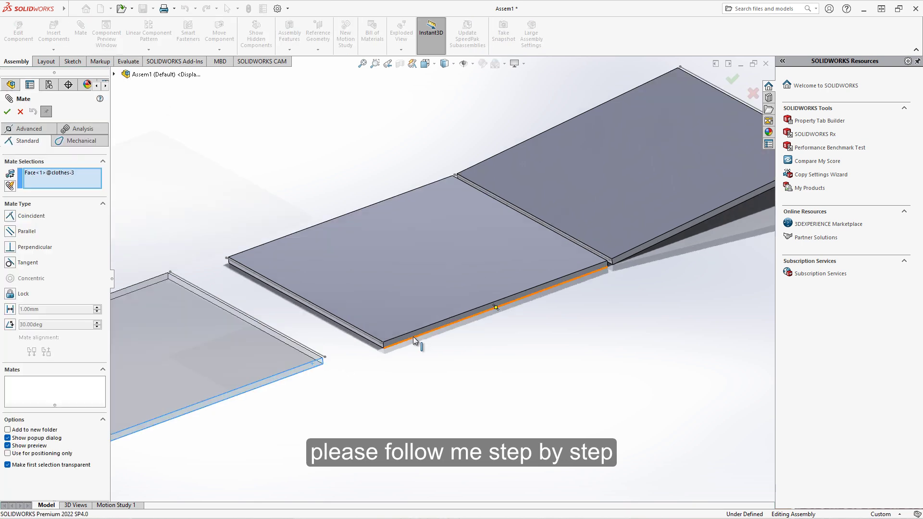
left_click(413, 334)
left_click(225, 321)
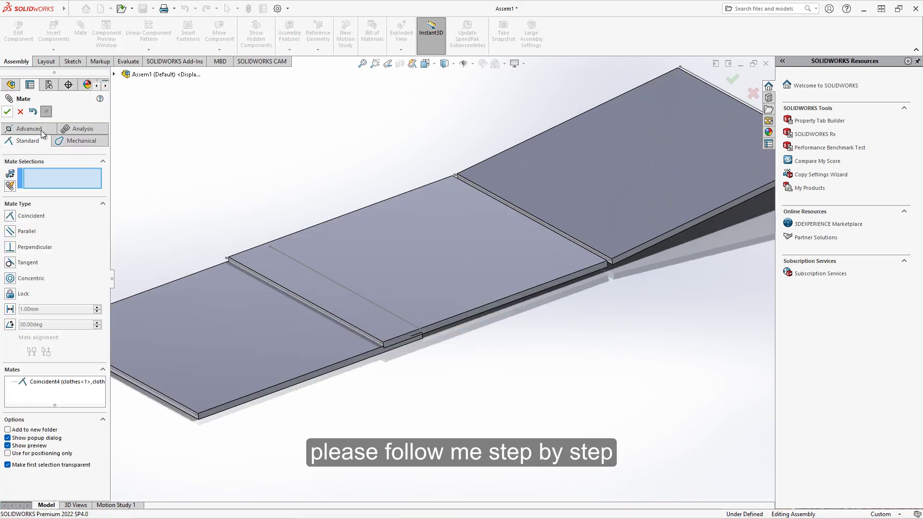
left_click(255, 264)
left_click(284, 258)
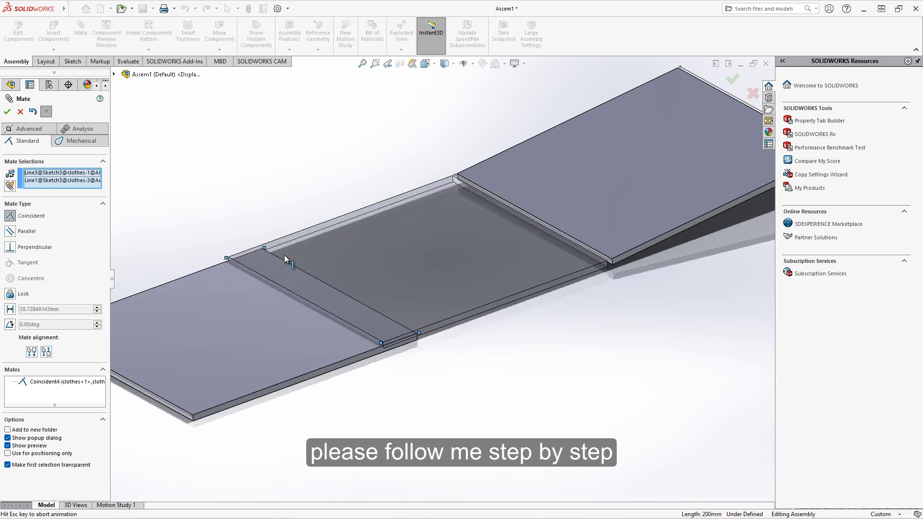
left_click(270, 243)
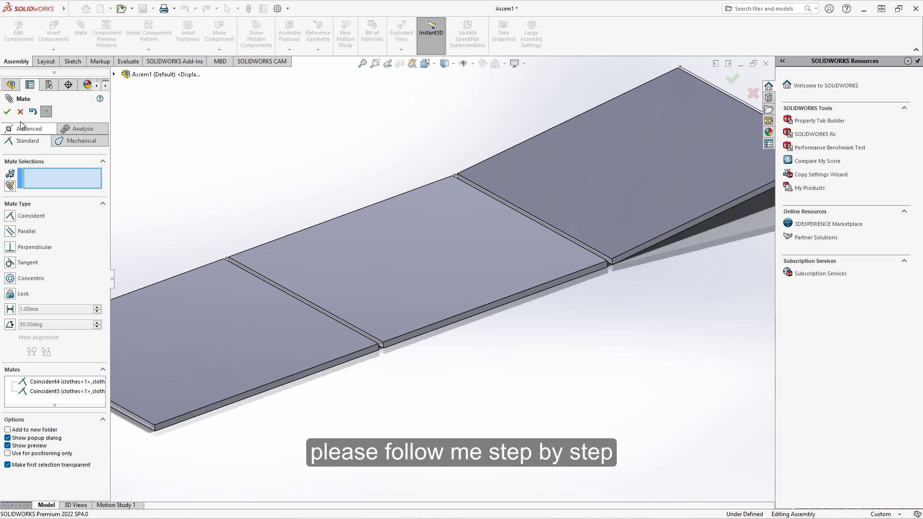
left_click(7, 111)
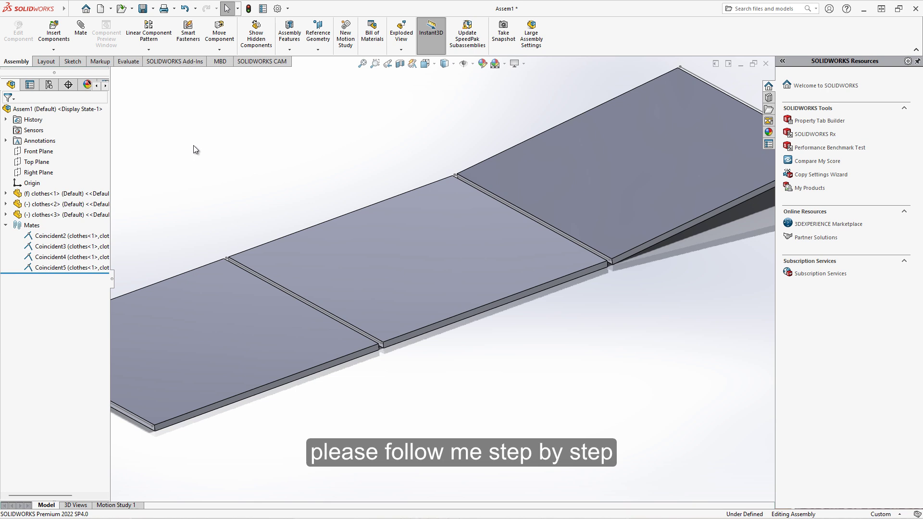
Create a new part document and start a sketch on its Top Plane
left_click(101, 9)
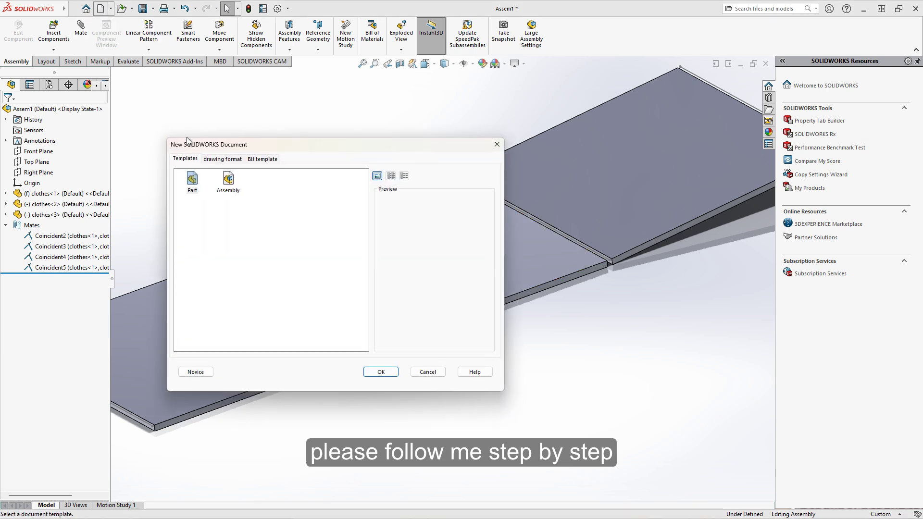
left_click(381, 372)
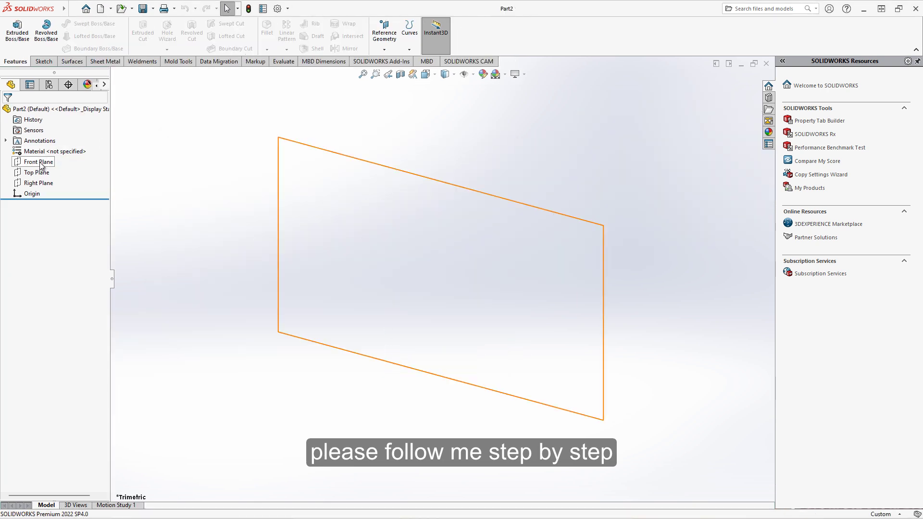
left_click(36, 172)
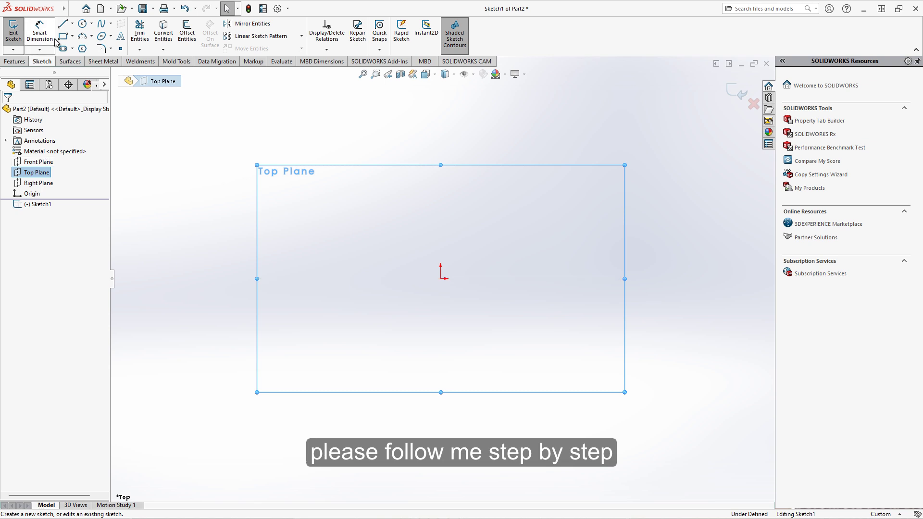
Draw a corner rectangle from the origin and dimension its height to 200 mm
left_click(63, 36)
left_click(441, 278)
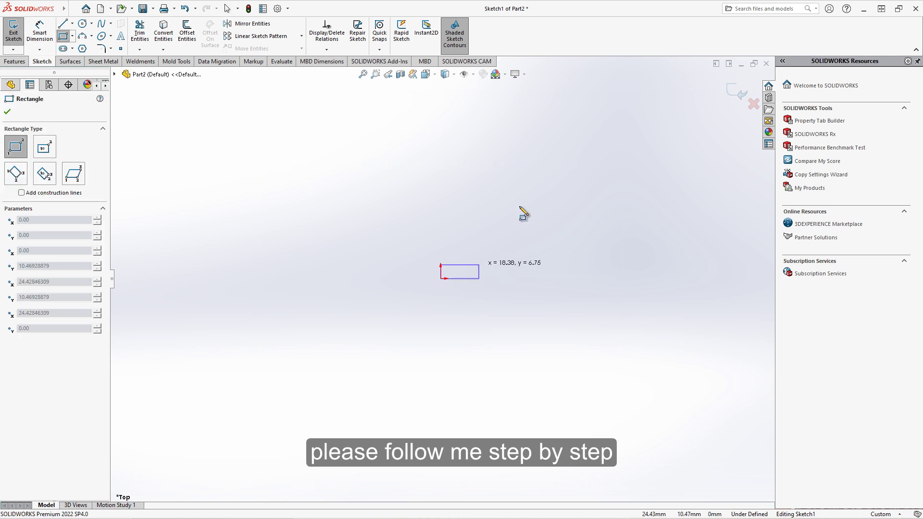
left_click(539, 109)
left_click(441, 170)
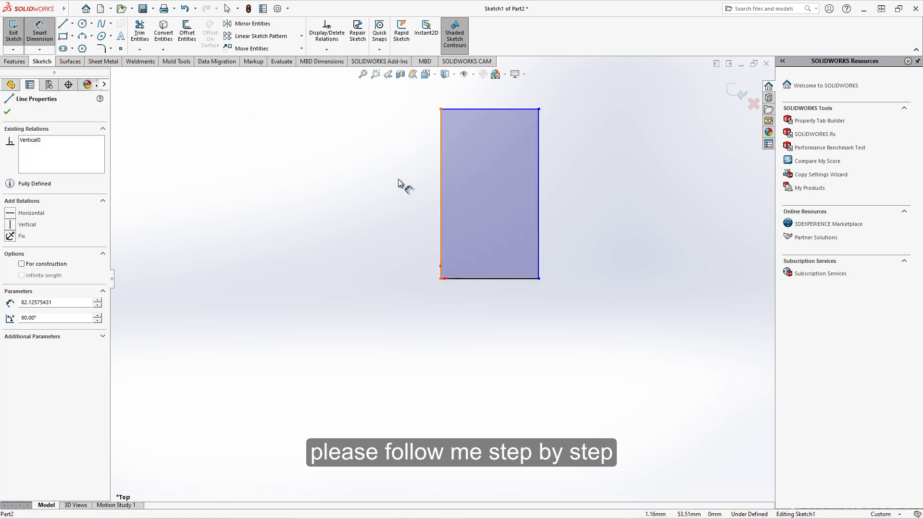
left_click(393, 180)
type("200")
key("Return")
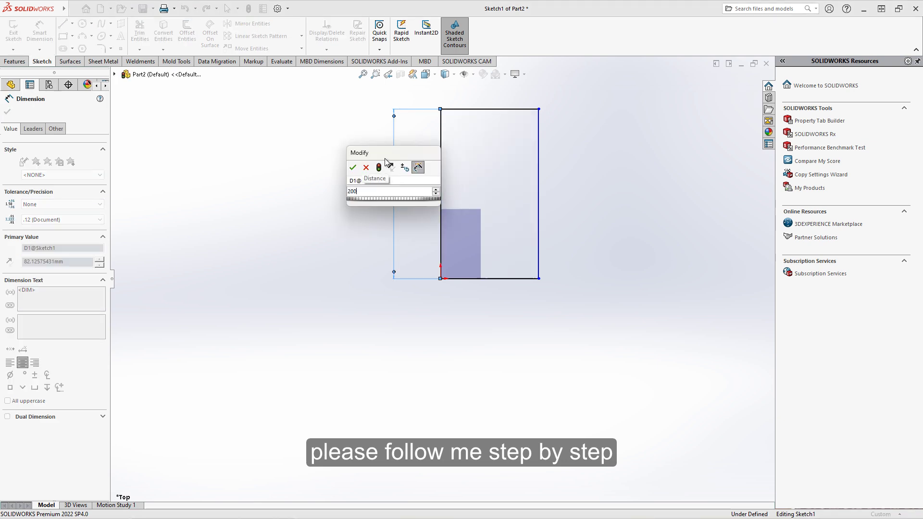
Dimension the rectangle width to 100 mm and start an Extruded Boss/Base
left_click(481, 284)
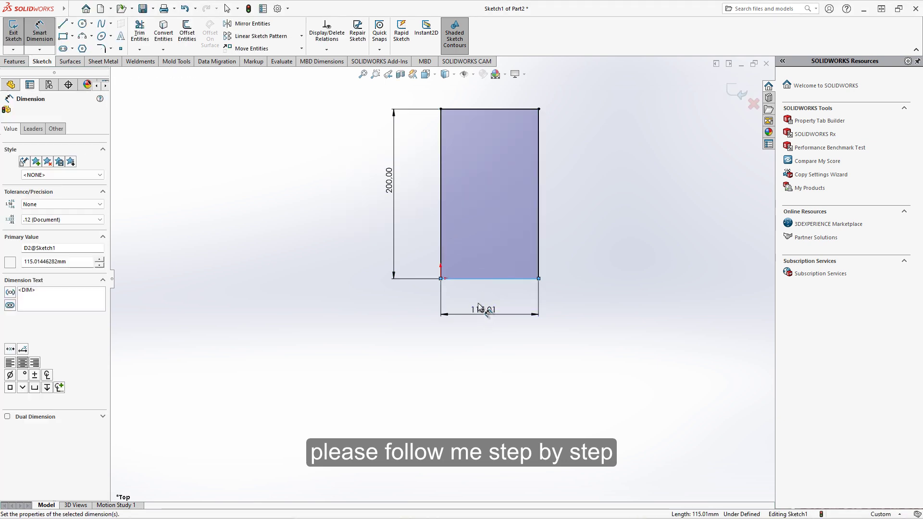
left_click(476, 308)
key("Return")
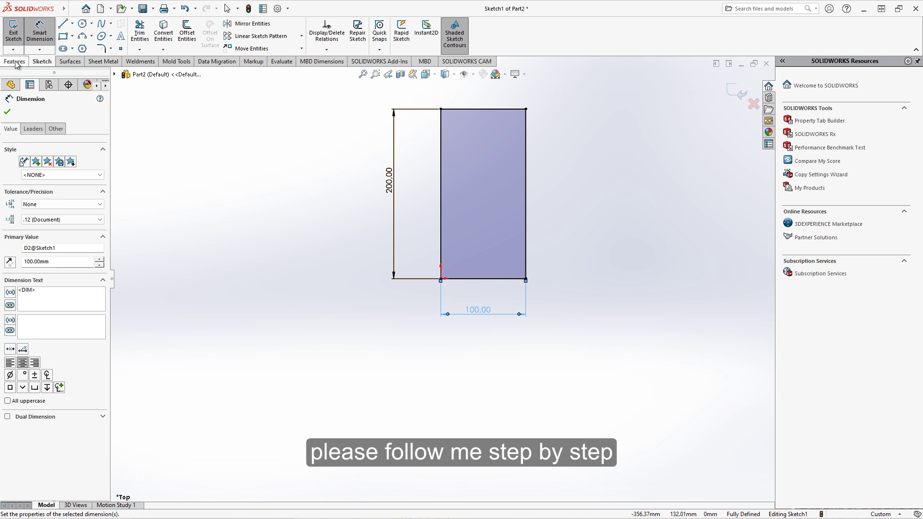
left_click(15, 61)
left_click(14, 41)
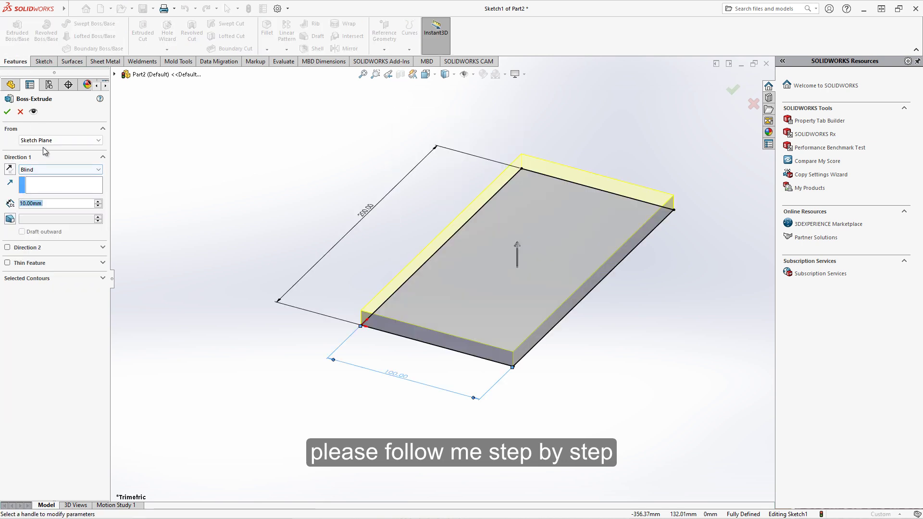
Extrude the rectangle 5 mm into a plate
type("5")
key("Return")
left_click(7, 111)
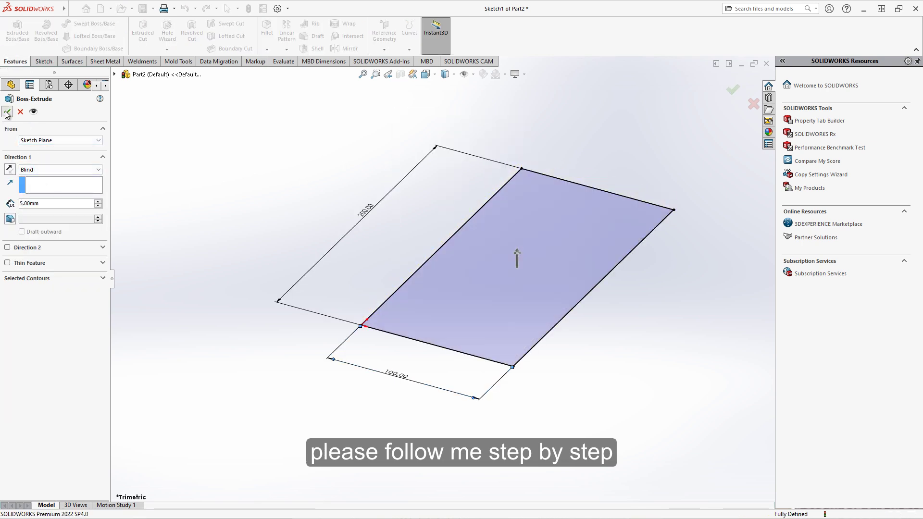
Save the part as 'side chlotes' in the clothes folder
left_click(141, 12)
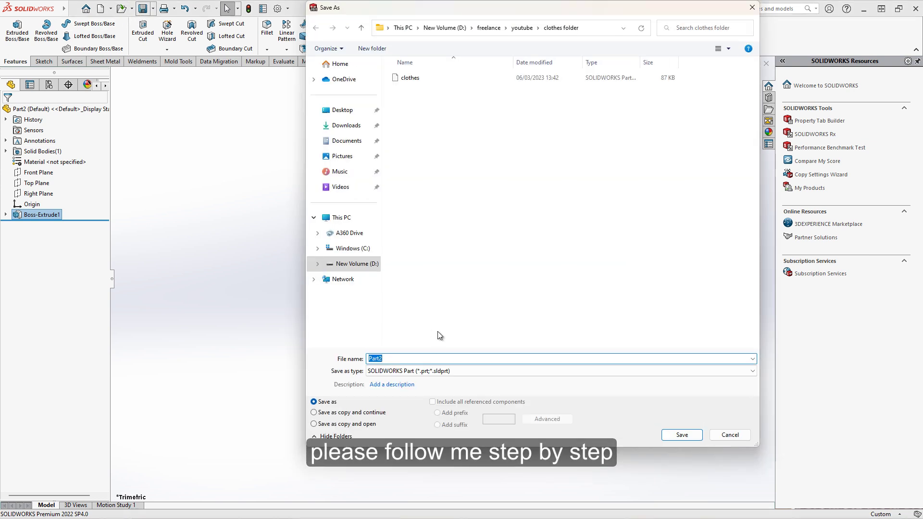
type("slde")
type("hlotes")
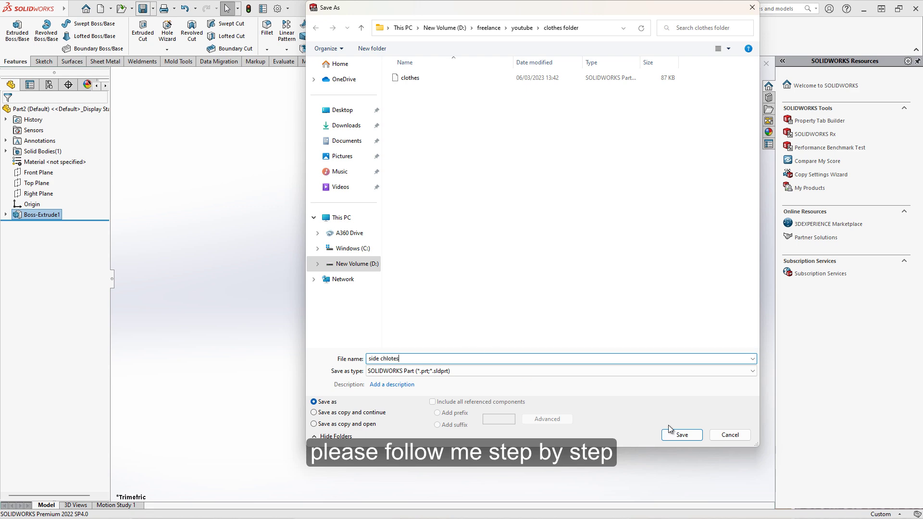
left_click(680, 435)
In Assem1, place side chlotes below the plates and begin a mate on clothes<3>
left_click(77, 9)
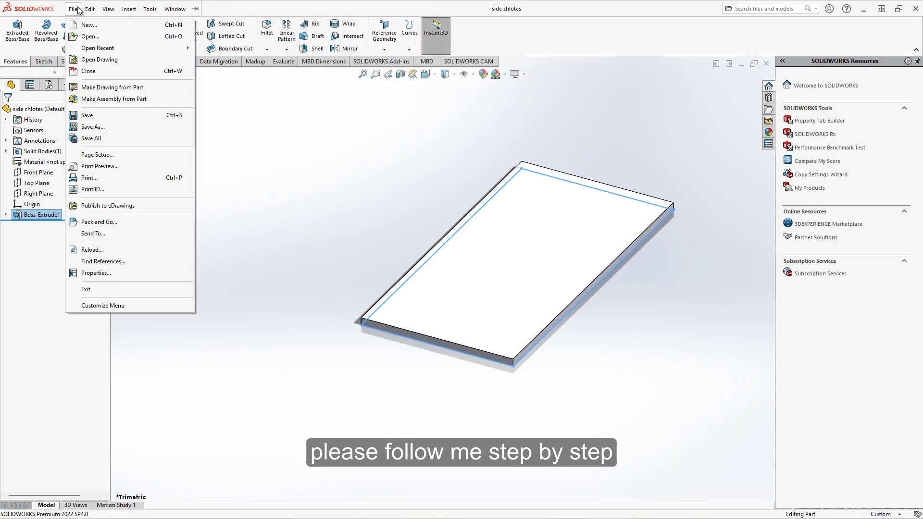
mouse_move(174, 9)
left_click(188, 142)
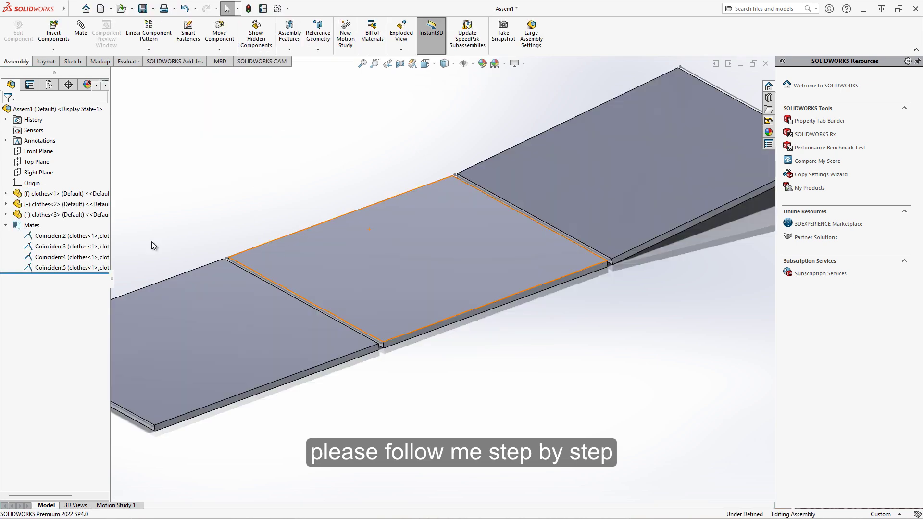
left_click(53, 28)
left_click(34, 229)
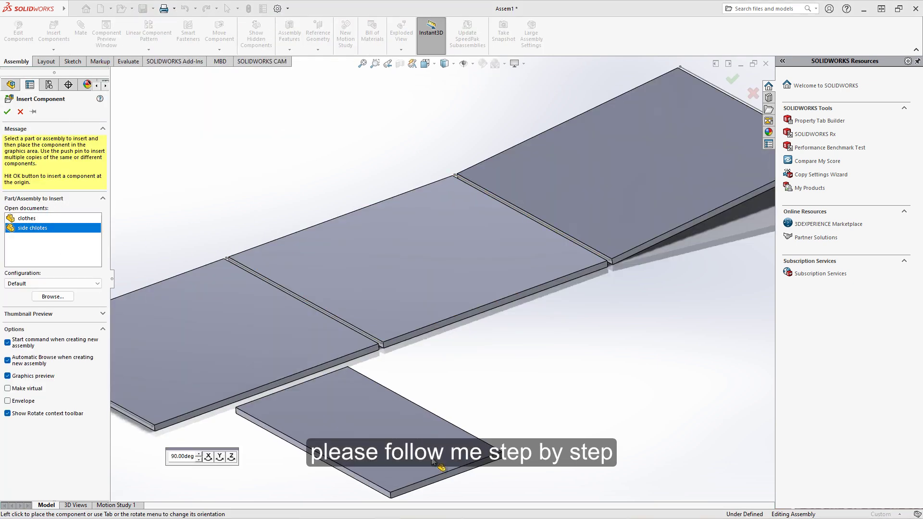
left_click(431, 463)
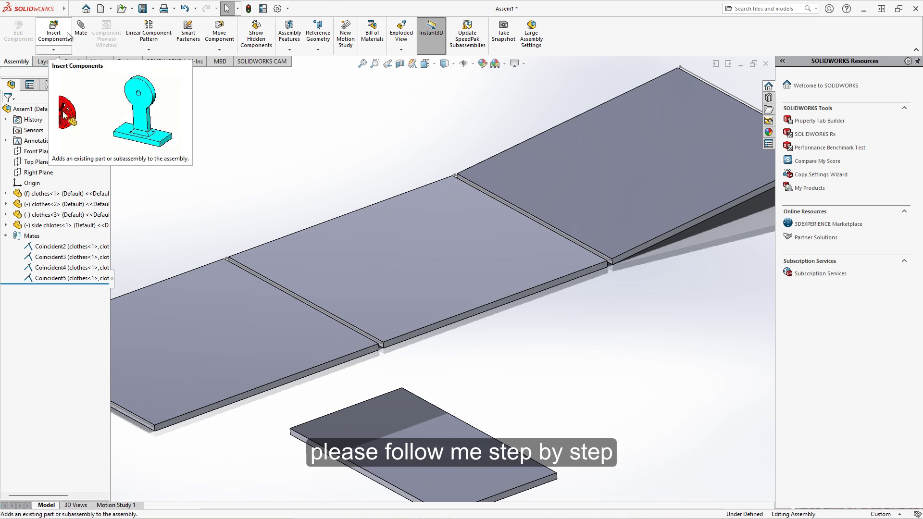
left_click(81, 28)
left_click(251, 331)
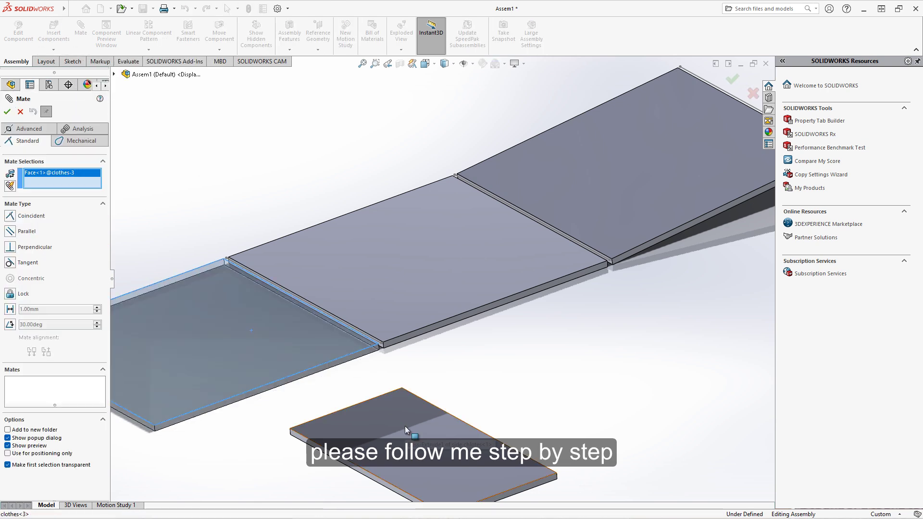
Add two Coincident mates joining side chlotes faces to clothes<3>, including the thin edge faces
left_click(405, 426)
left_click(512, 440)
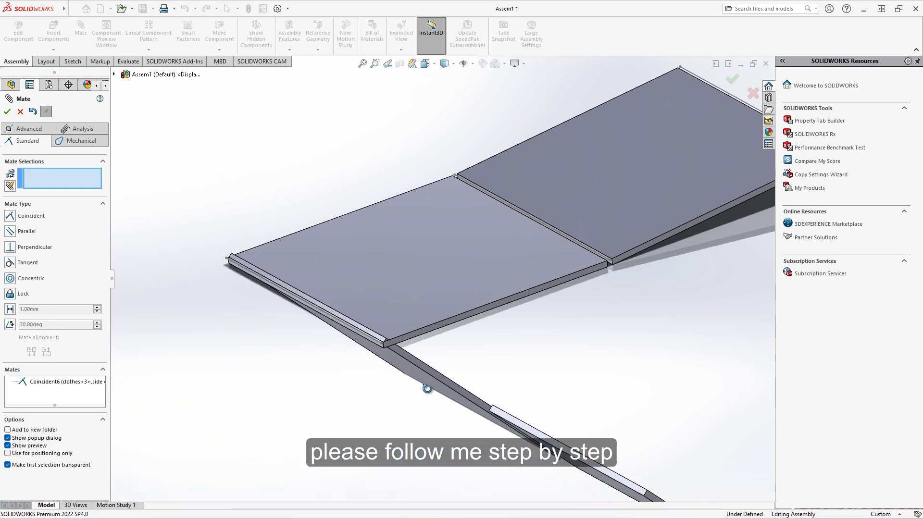
scroll(451, 314, "up", 3)
scroll(432, 293, "up", 2)
left_click(432, 293)
middle_click_drag(432, 293, 566, 359)
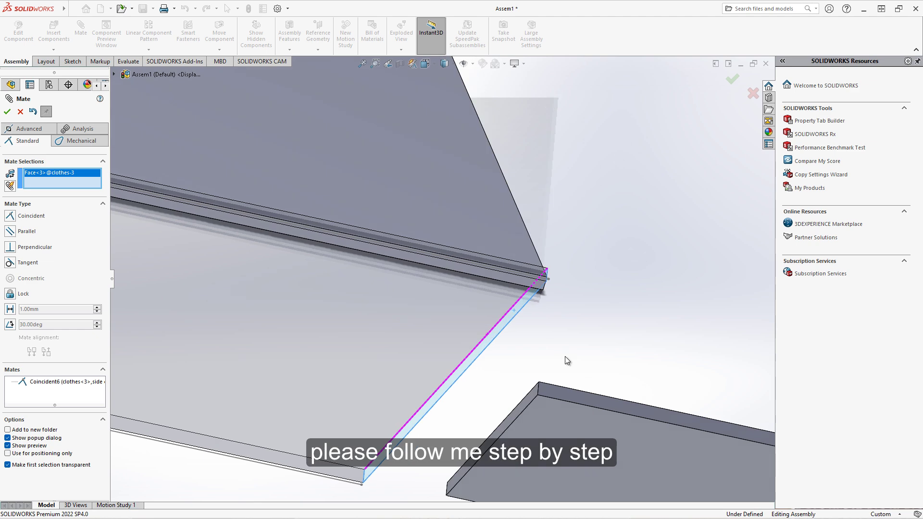
left_click(530, 400)
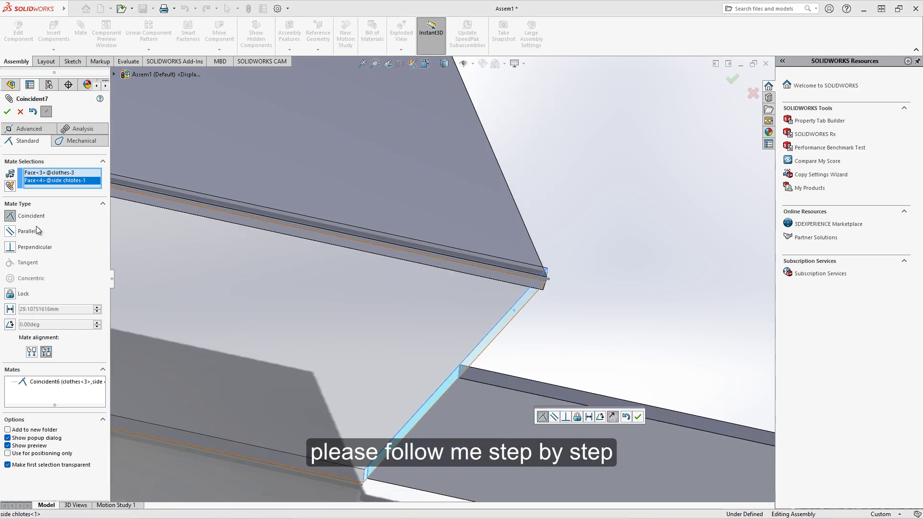
left_click(638, 416)
Add a third Coincident mate between the end face of clothes<3> and the side plate
mouse_move(613, 373)
middle_mouse_down()
mouse_move(556, 307)
mouse_move(466, 352)
mouse_move(548, 315)
mouse_move(515, 342)
mouse_move(425, 310)
middle_mouse_up()
left_click(425, 311)
mouse_move(480, 340)
middle_mouse_down()
mouse_move(568, 220)
mouse_move(538, 246)
middle_mouse_up()
scroll(598, 148, "down", 3)
left_click(609, 136)
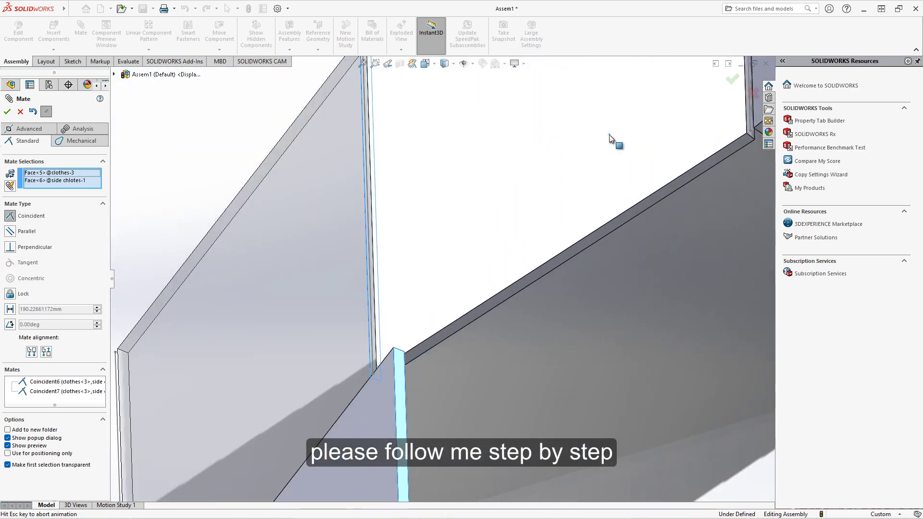
left_click(718, 123)
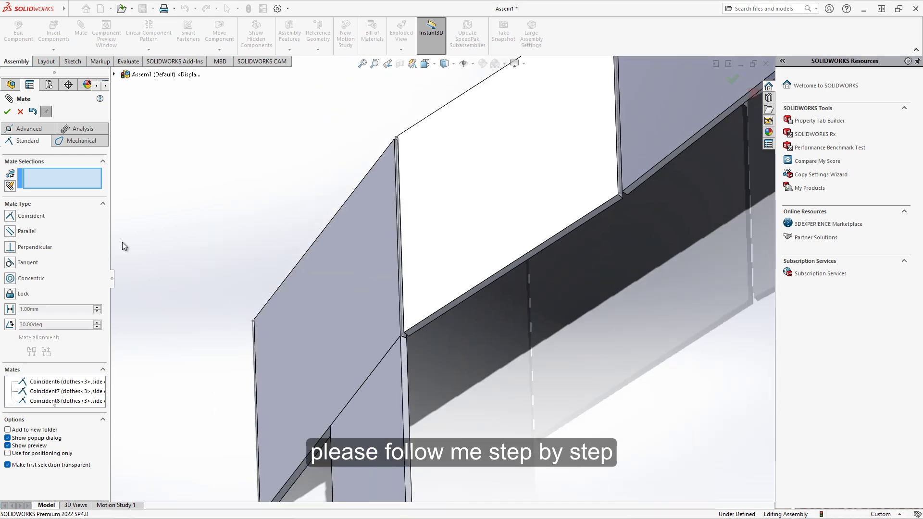
left_click(30, 128)
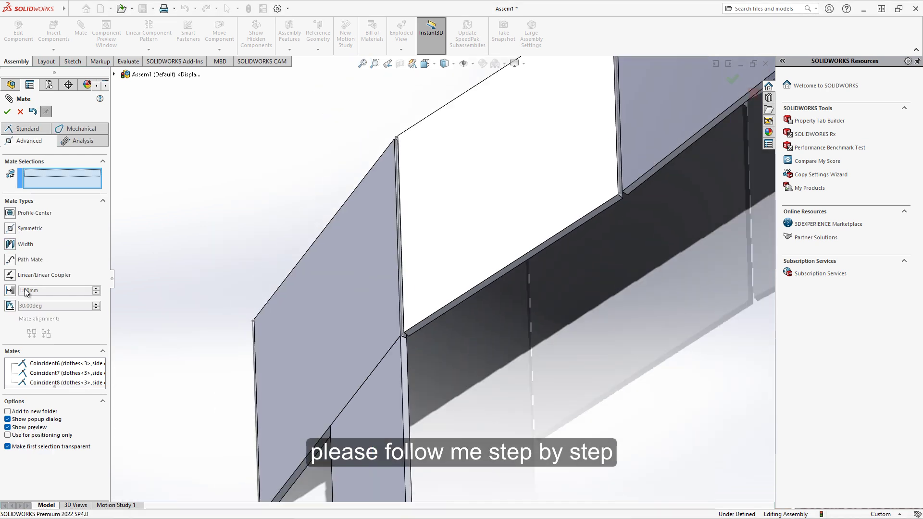
Start an angle limit mate between faces of clothes<1> and clothes<3>
left_click_drag(341, 325, 80, 305)
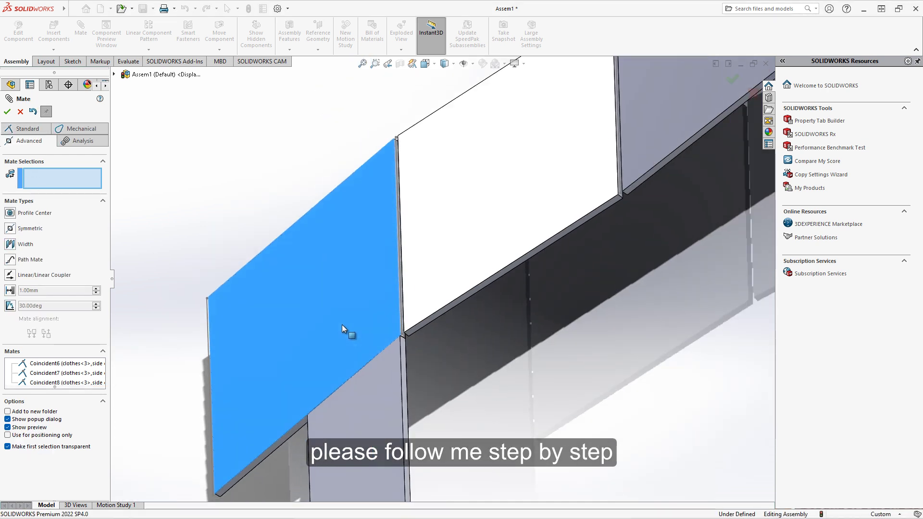
left_click(14, 305)
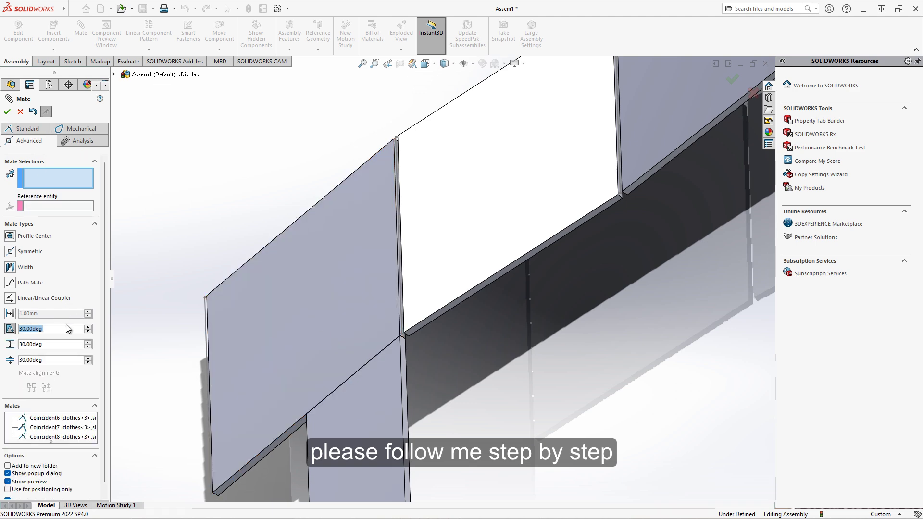
middle_click_drag(441, 290, 426, 269)
left_click(435, 298)
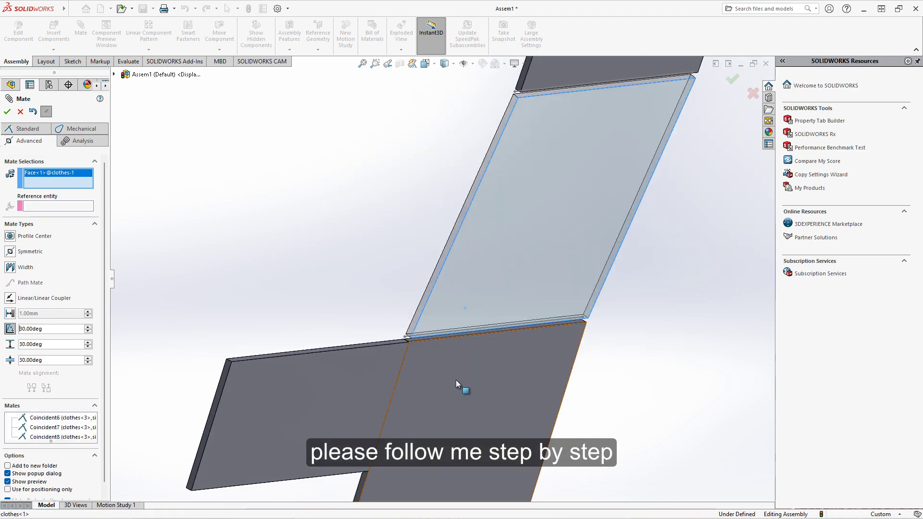
left_click(455, 380)
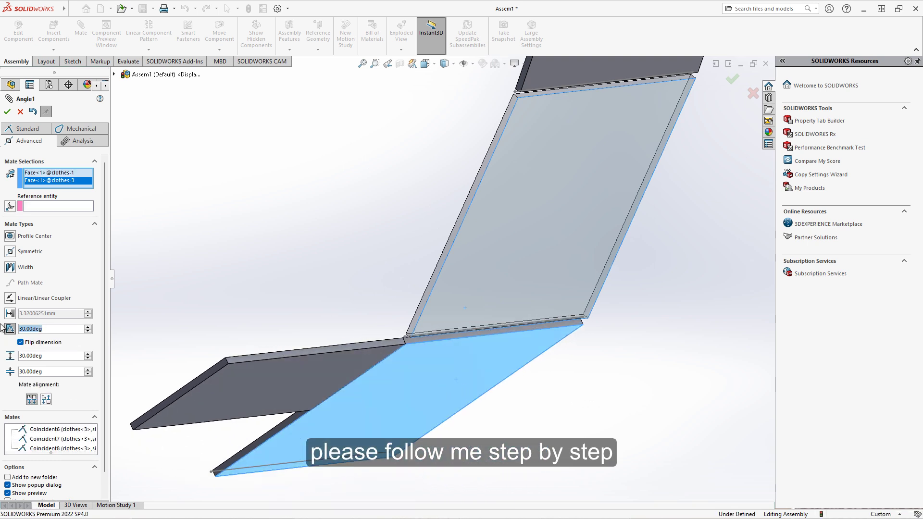
Set the hinge limits to 0 and 180 degrees, apply, and swing the plate flat
type("0")
key("Return")
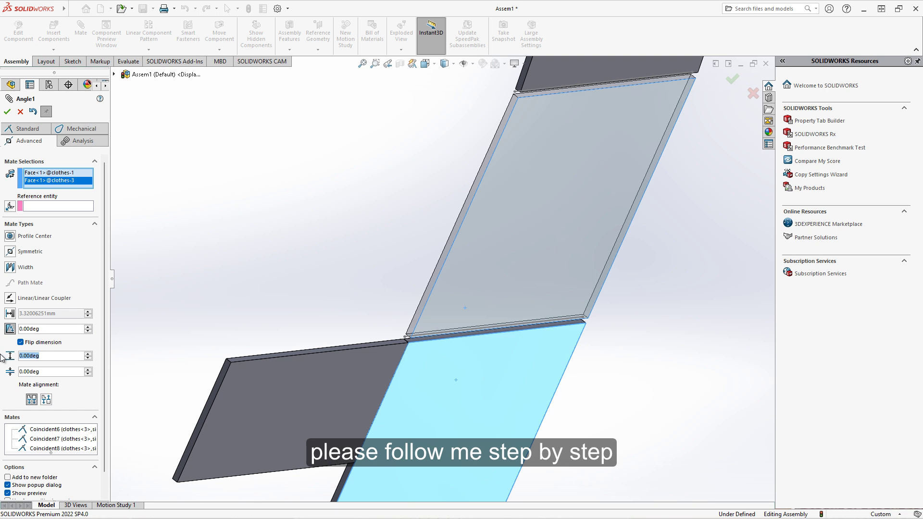
type("18")
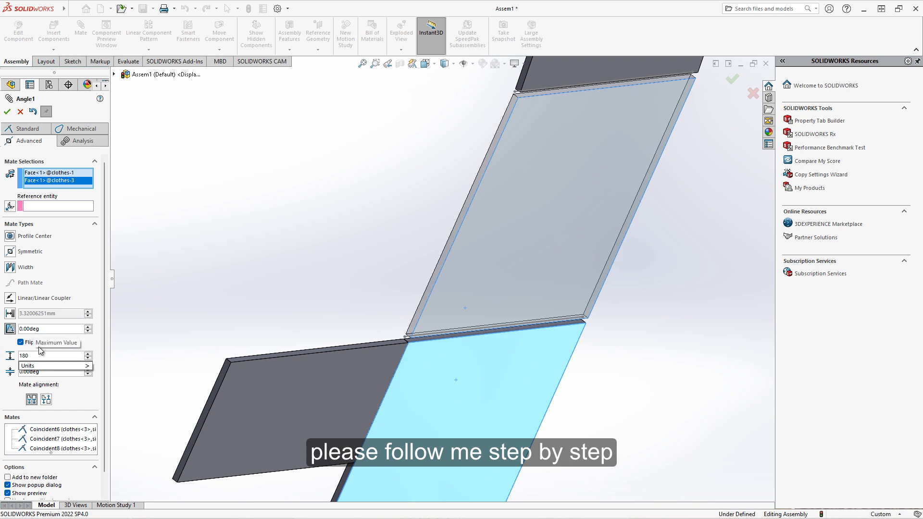
left_click(7, 111)
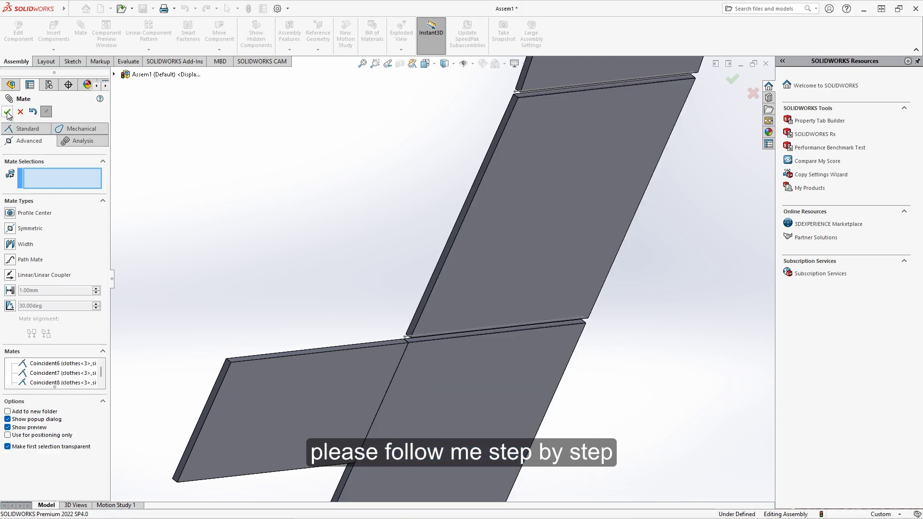
mouse_move(429, 411)
left_mouse_down()
mouse_move(345, 363)
mouse_move(487, 224)
left_mouse_up()
middle_click_drag(487, 224, 545, 342)
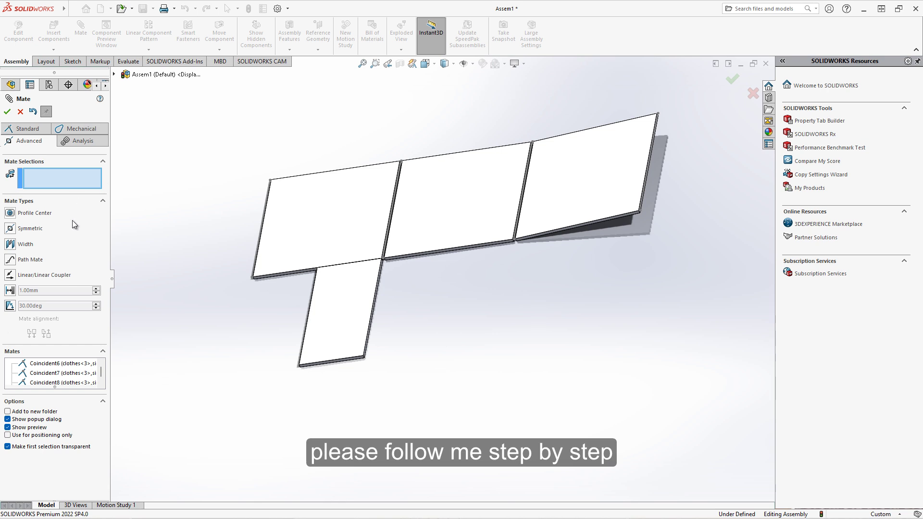
Add a second angle limit mate at 0 degrees between clothes<1> and clothes<2> faces
left_click(11, 306)
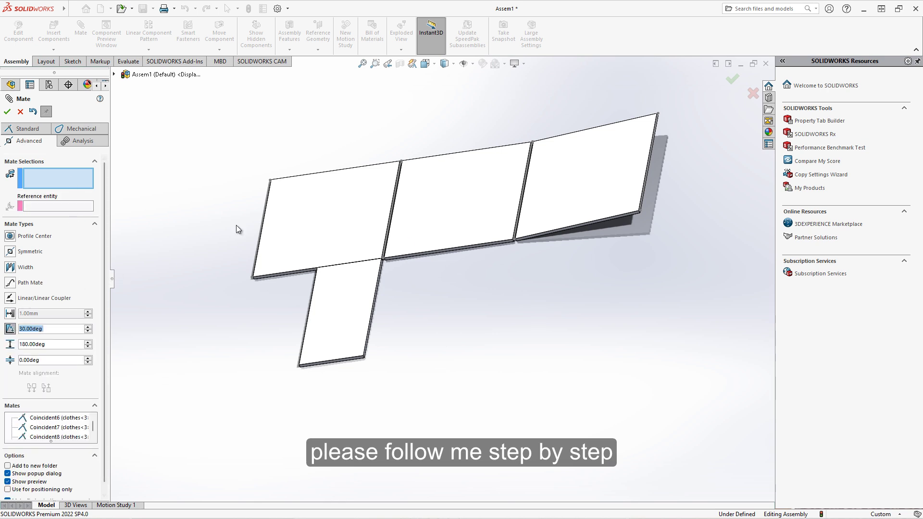
middle_click_drag(525, 231, 501, 252)
left_click(501, 252)
left_click(542, 207)
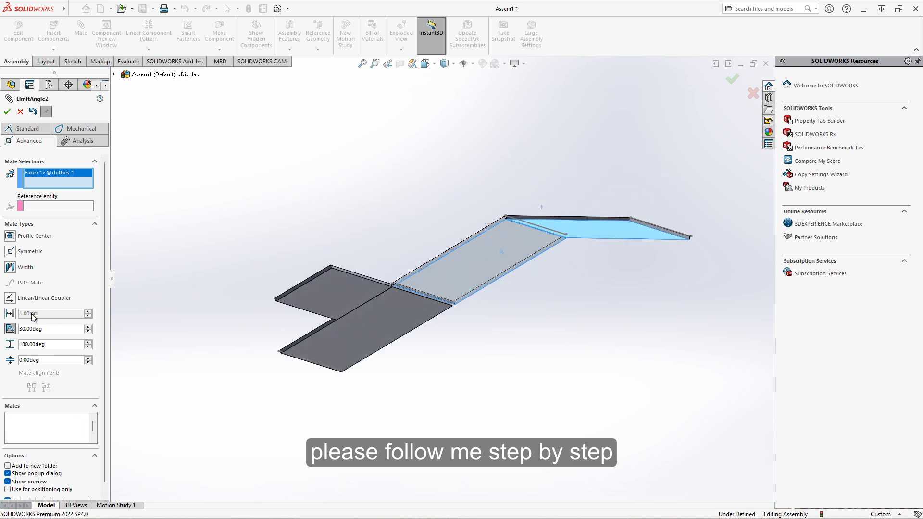
type("0")
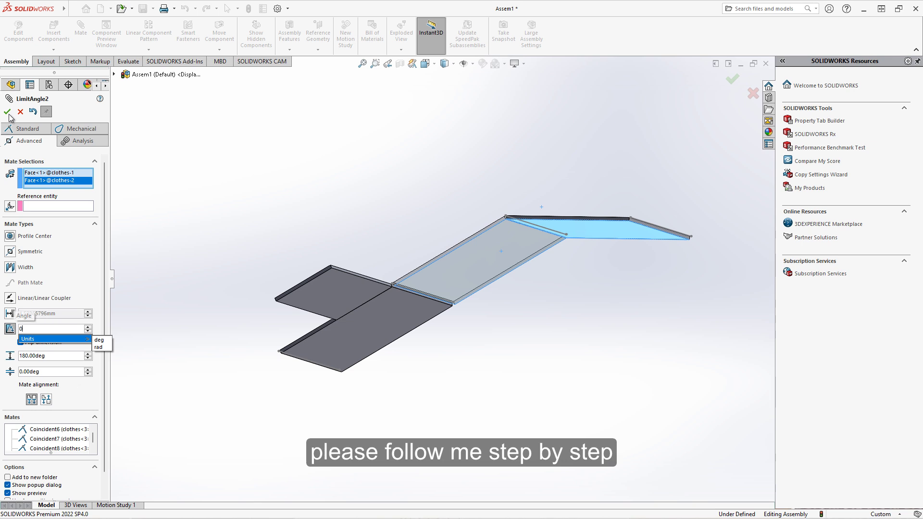
key("Return")
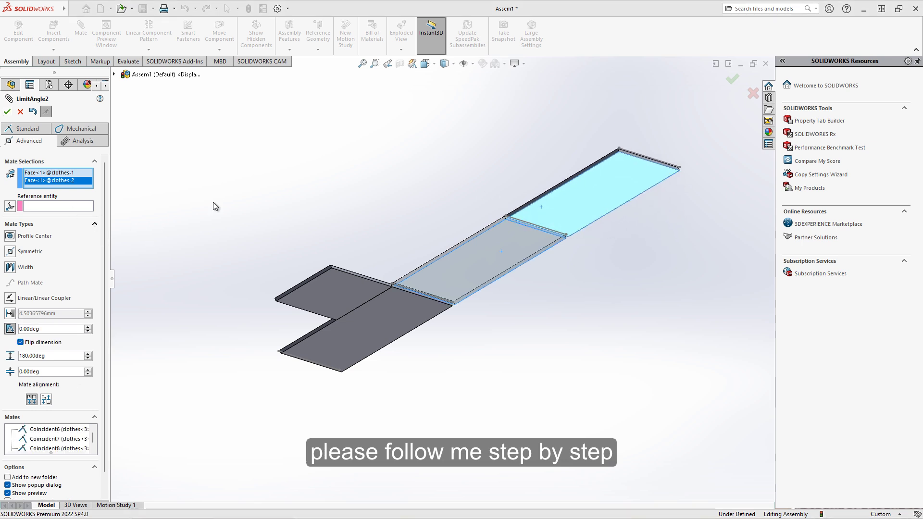
left_click(9, 112)
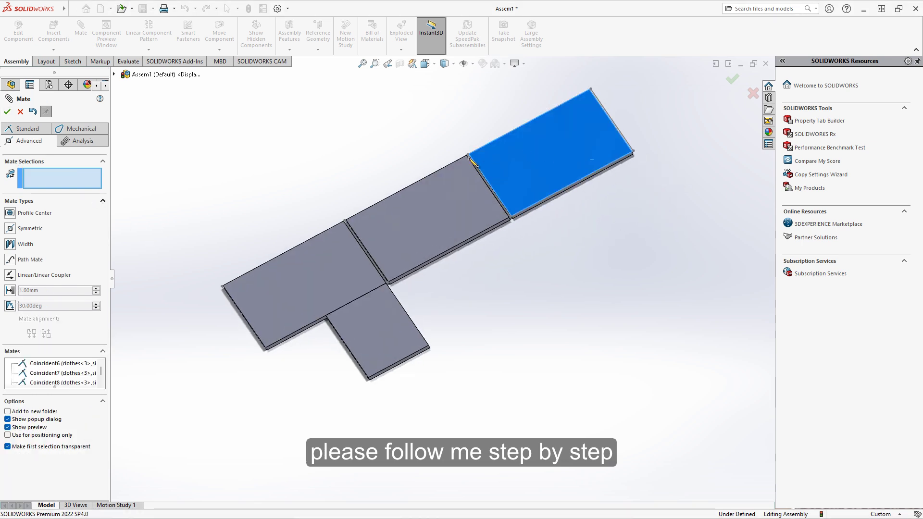
Test the hinge, then edit and reconfirm the LimitAngle2 mate
left_click_drag(482, 155, 568, 163)
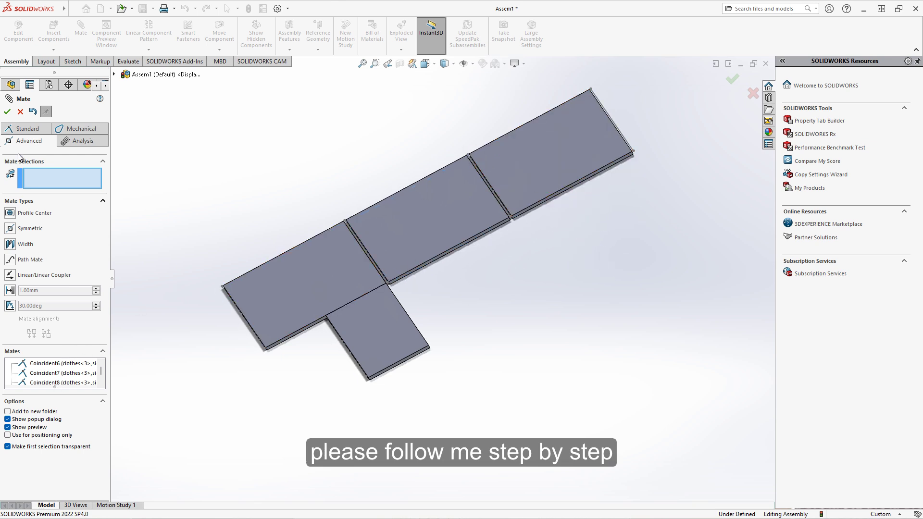
left_click(8, 111)
left_click(48, 331)
right_click(50, 332)
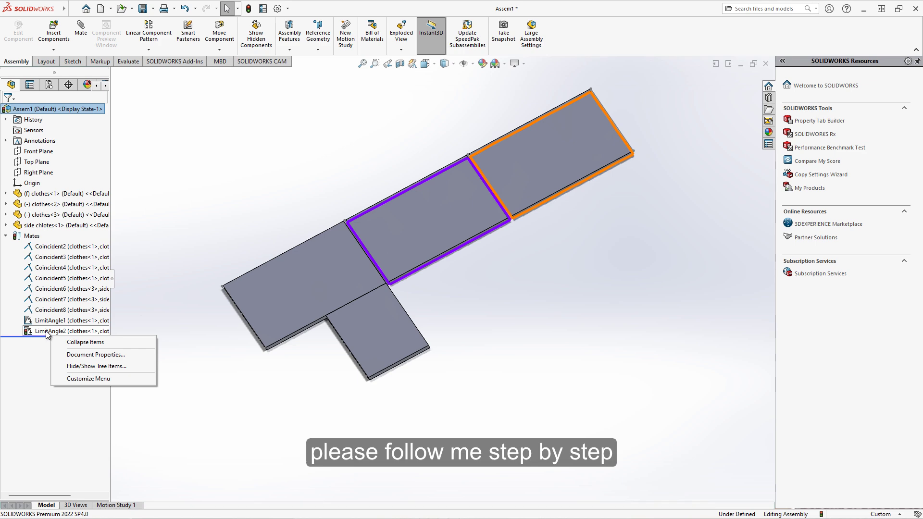
left_click(54, 267)
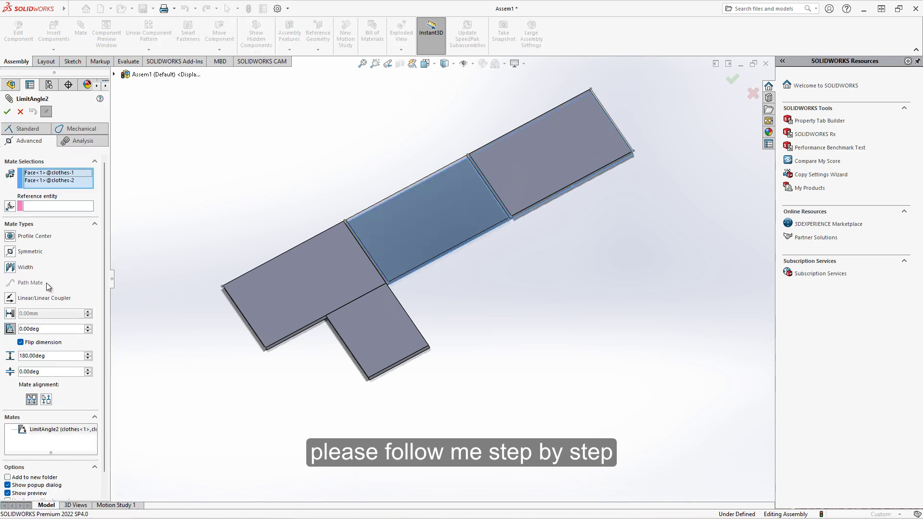
left_click(7, 113)
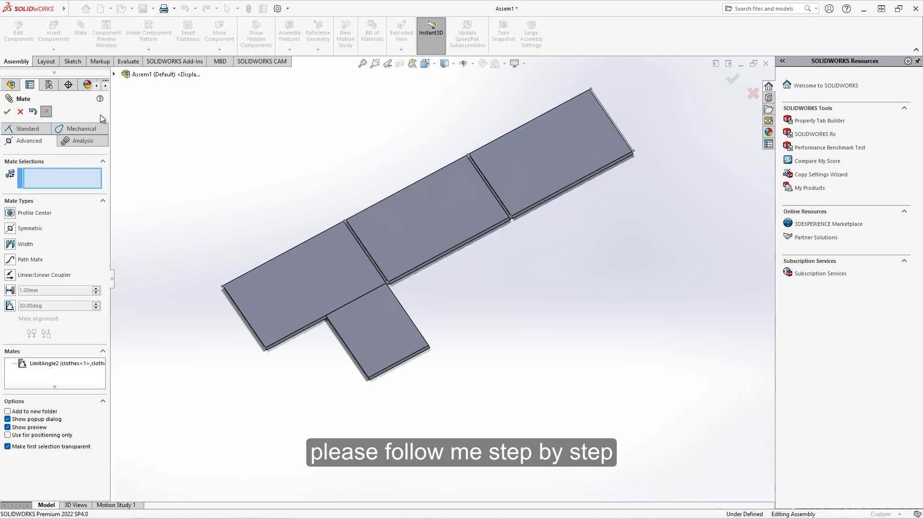
left_click(7, 111)
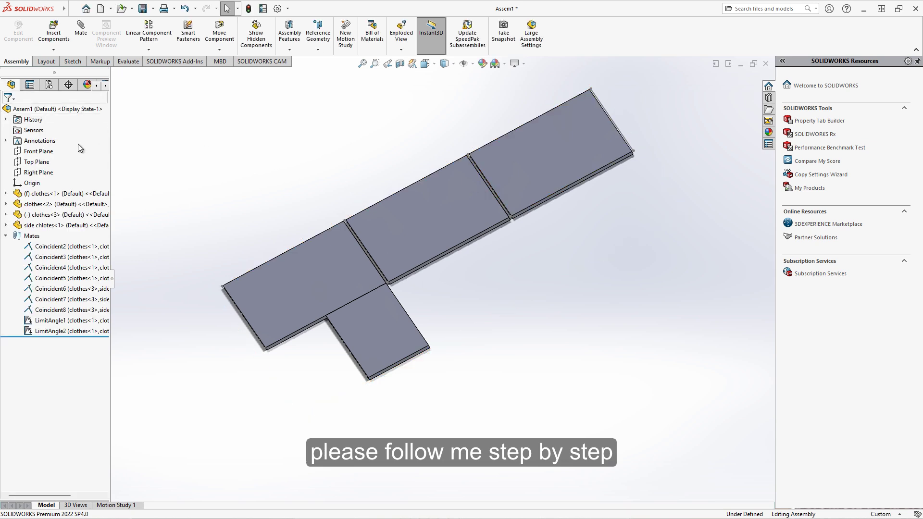
Place a second side chlotes plate and mate one face Coincident with clothes<2>
left_click(54, 28)
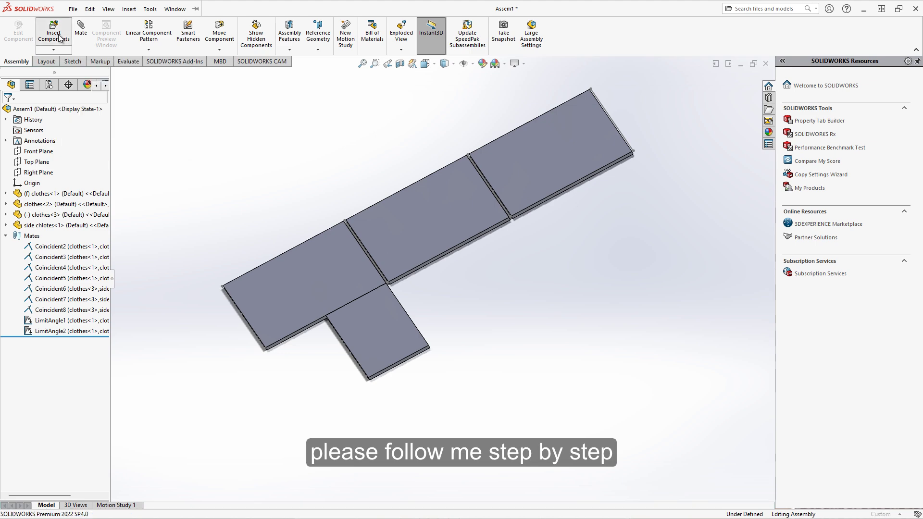
left_click(619, 267)
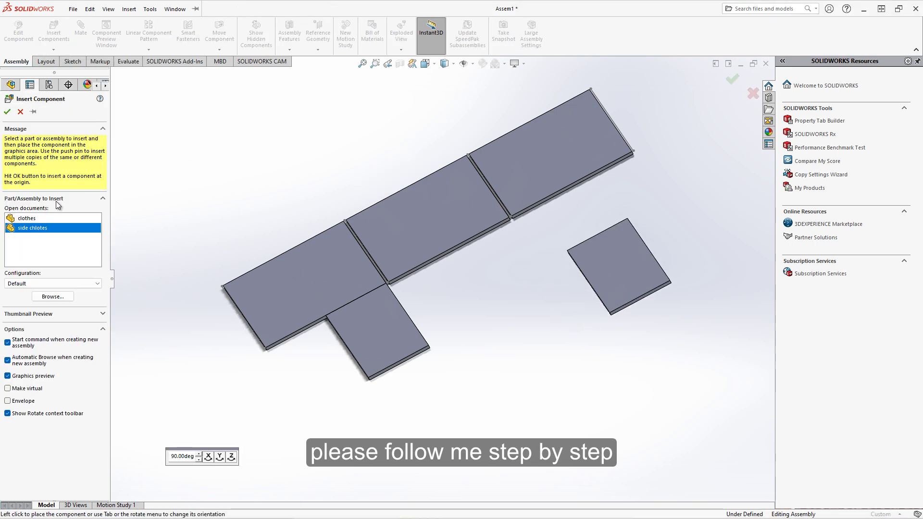
left_click(550, 174)
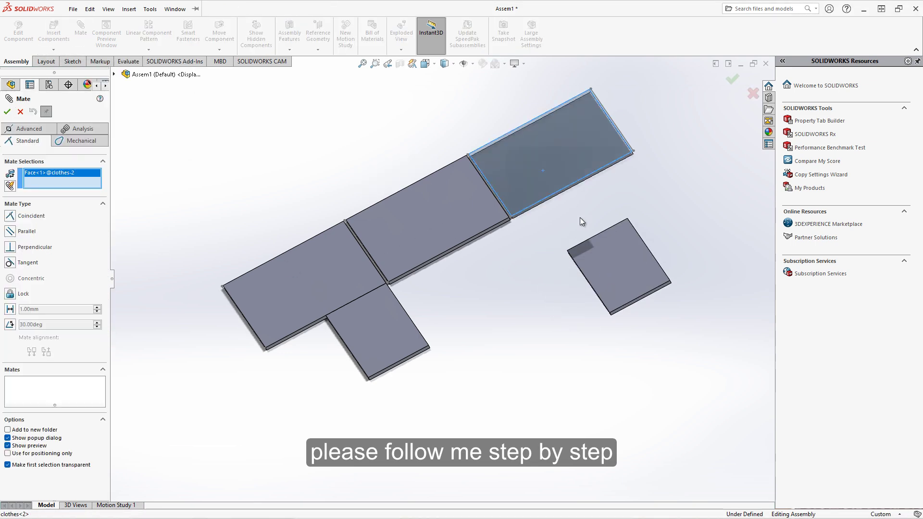
left_click(621, 259)
left_click(736, 233)
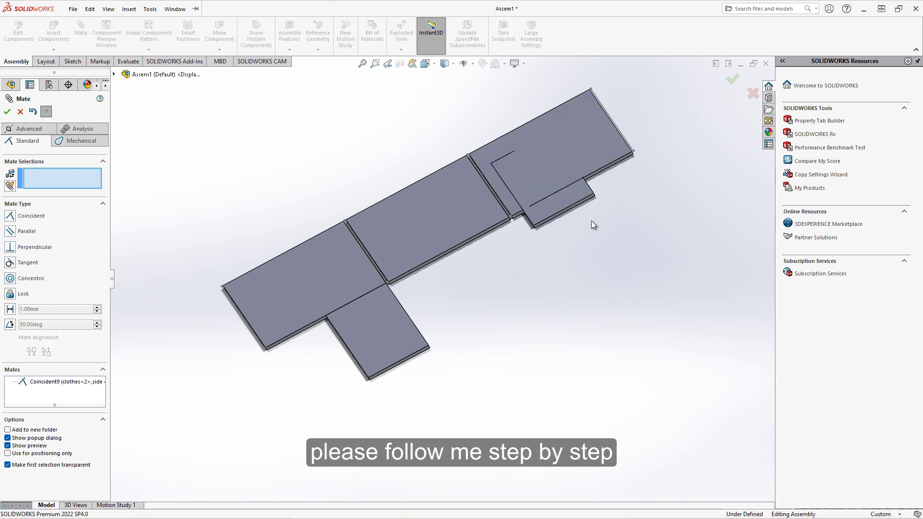
Mate the thin edge faces of clothes<2> and the side plate Coincident
scroll(460, 240, "down", 5)
scroll(423, 249, "down", 3)
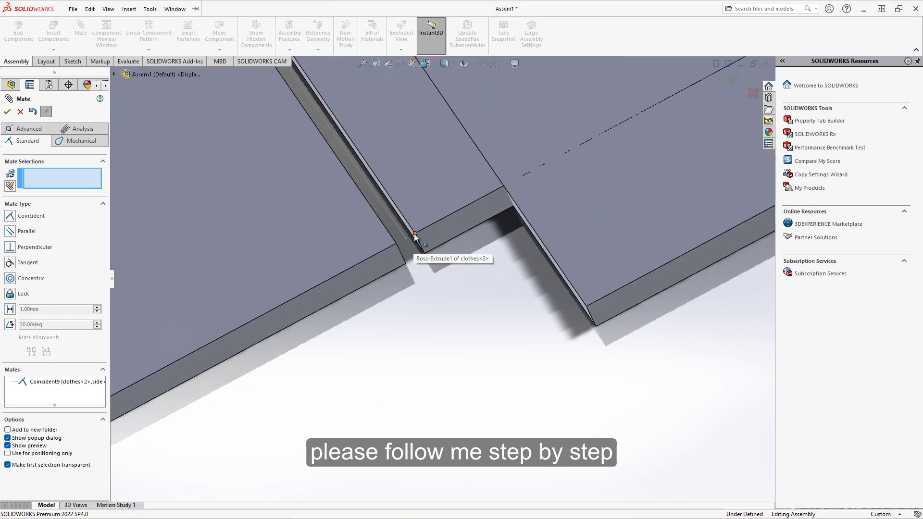
middle_click_drag(418, 257, 433, 212)
left_click(412, 263)
left_click(652, 199)
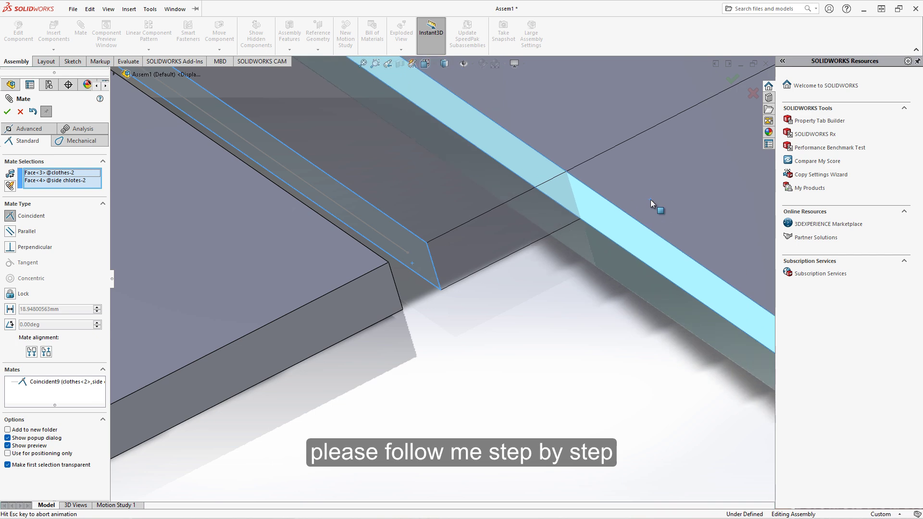
left_click(753, 191)
Add a third Coincident mate on the side edge faces, completing the side panel
scroll(601, 279, "up", 3)
scroll(565, 300, "up", 3)
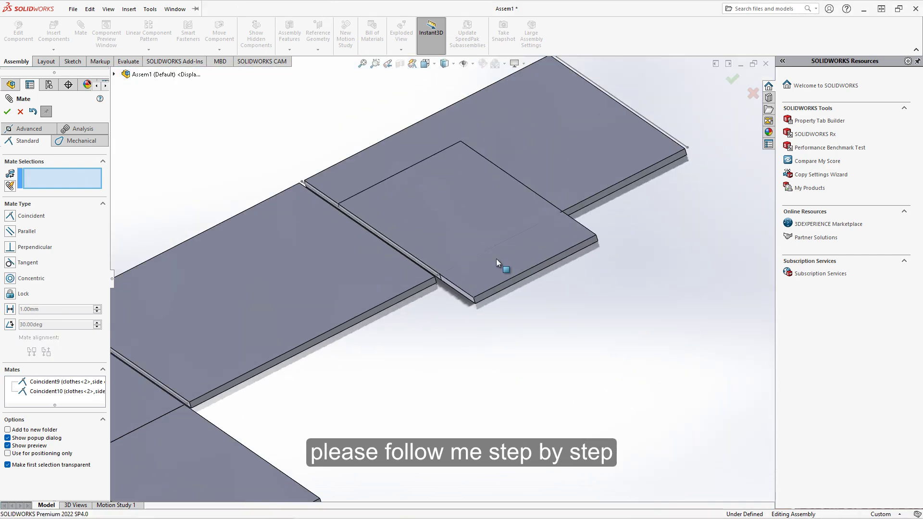
scroll(625, 347, "down", 5)
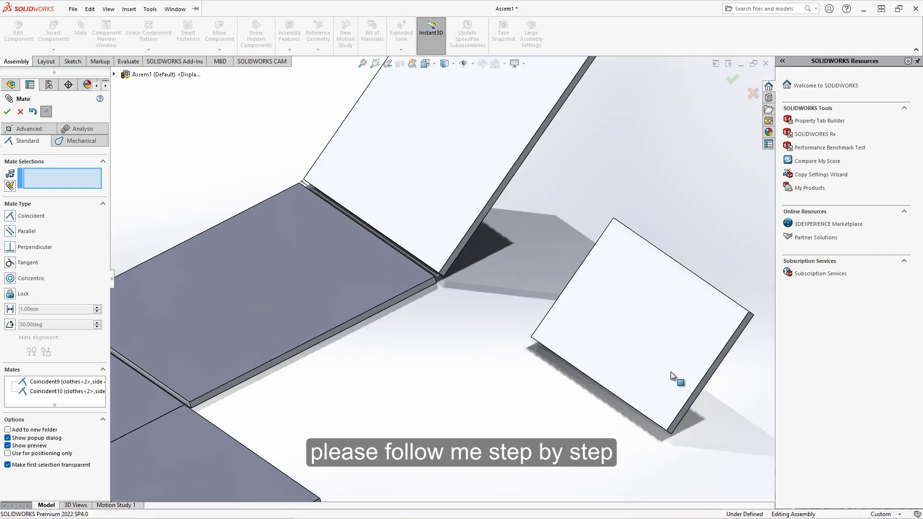
left_click(483, 214)
middle_click_drag(542, 258, 551, 282)
left_click(551, 283)
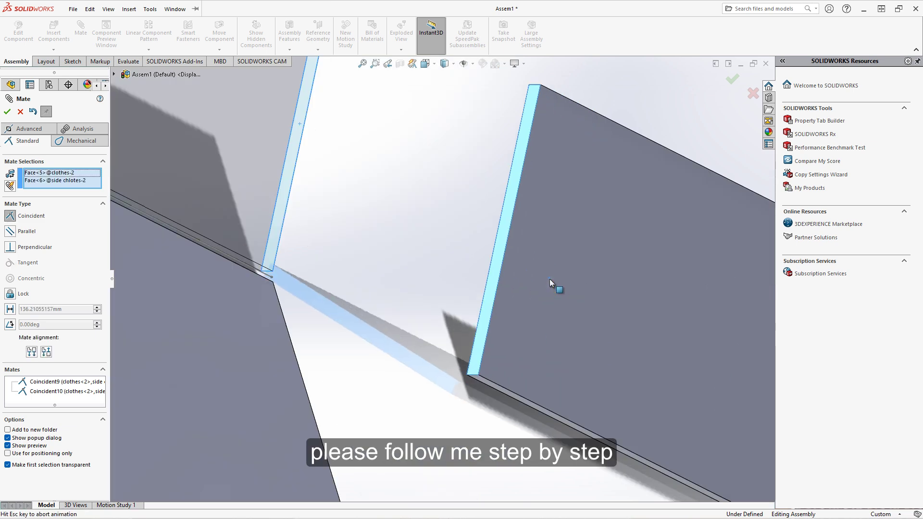
left_click(656, 268)
middle_click_drag(657, 268, 392, 343)
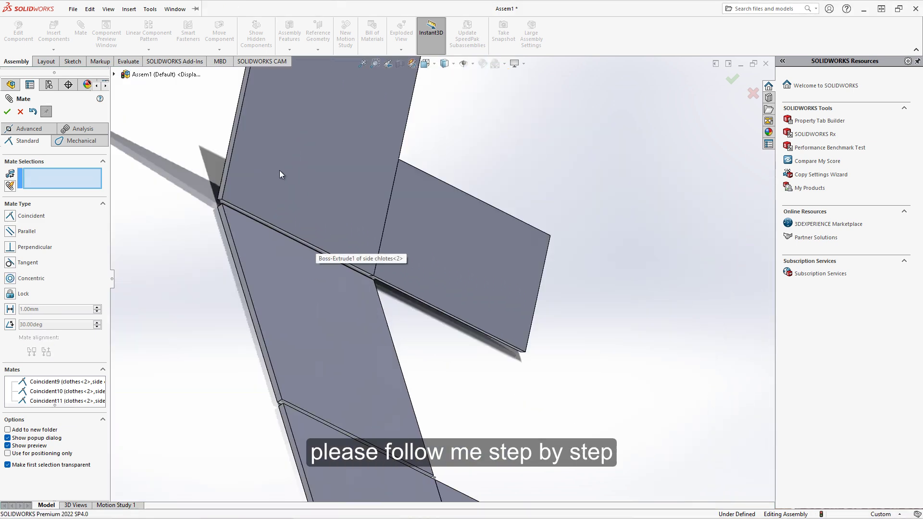
middle_click_drag(282, 171, 241, 196)
left_click(7, 112)
middle_click_drag(409, 285, 303, 287)
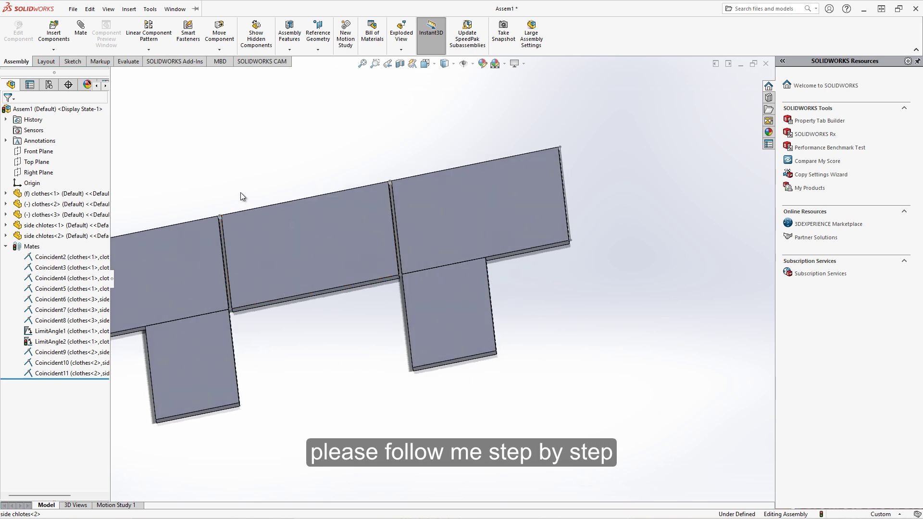
left_click(44, 31)
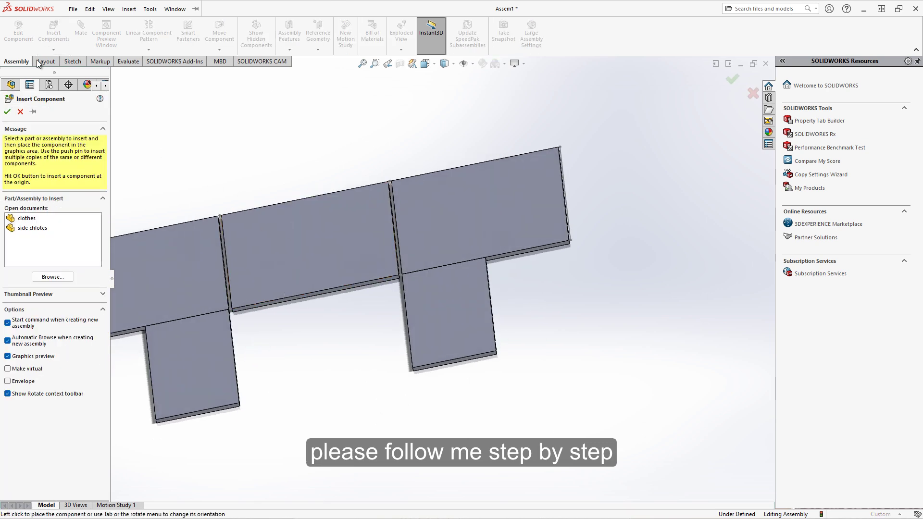
Place a fourth clothes plate below the layout and open the clothes part separately
left_click(22, 229)
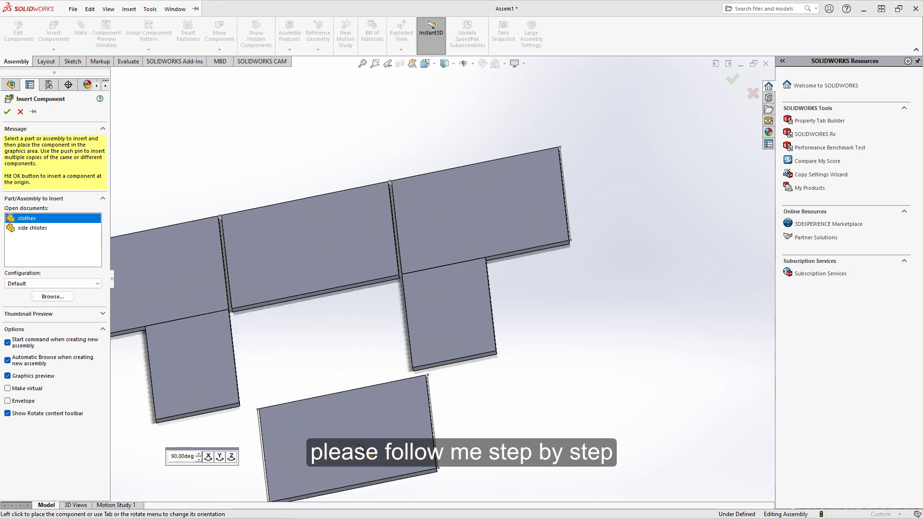
left_click(320, 359)
scroll(288, 269, "down", 3)
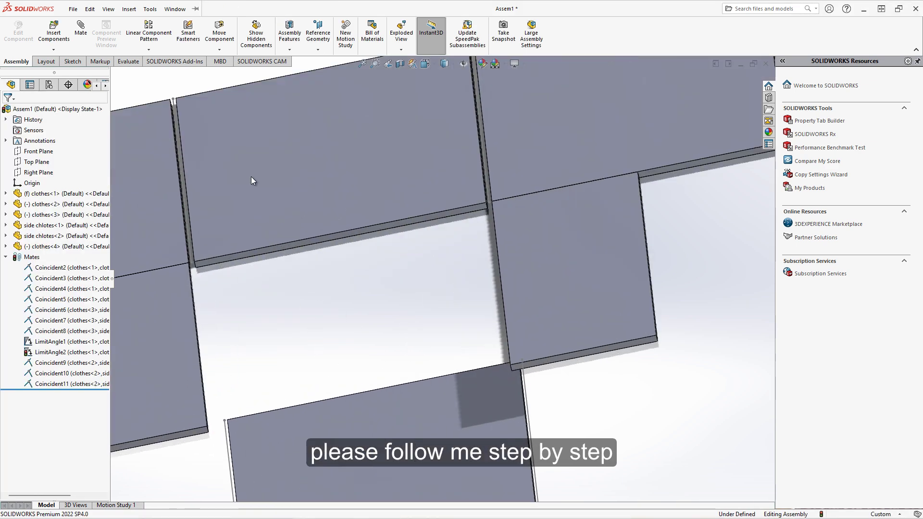
right_click(251, 177)
left_click(259, 133)
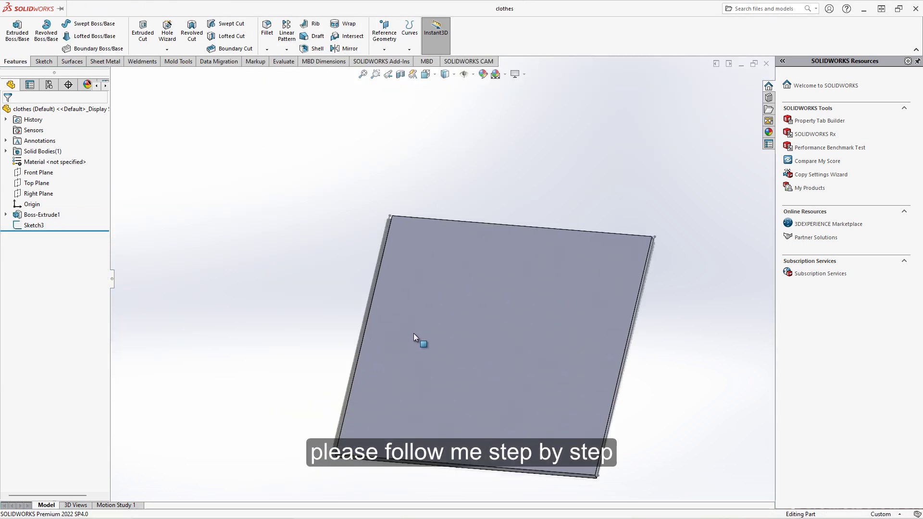
Start a sketch on the plate's top face and draw a horizontal line below its bottom edge
mouse_move(413, 333)
middle_mouse_down()
mouse_move(414, 215)
mouse_move(486, 369)
middle_mouse_up()
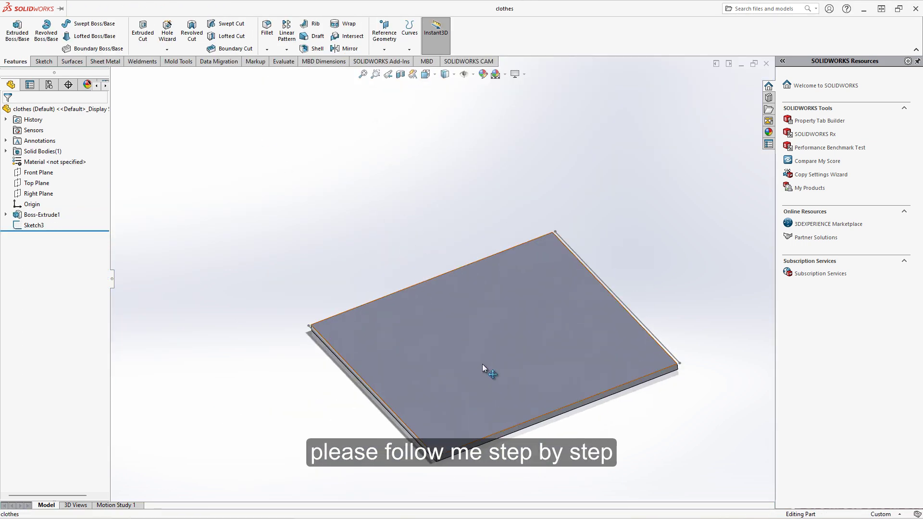
left_click(494, 350)
left_click(525, 322)
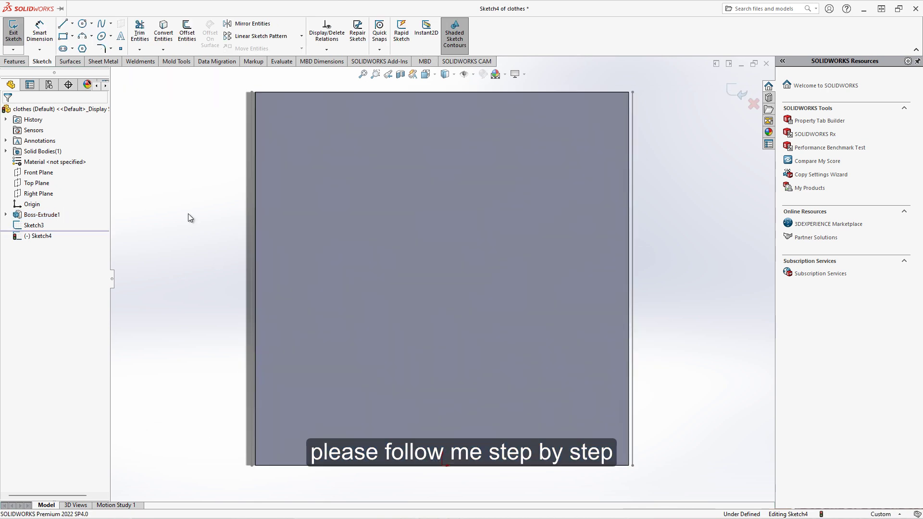
key("l")
left_click(308, 414)
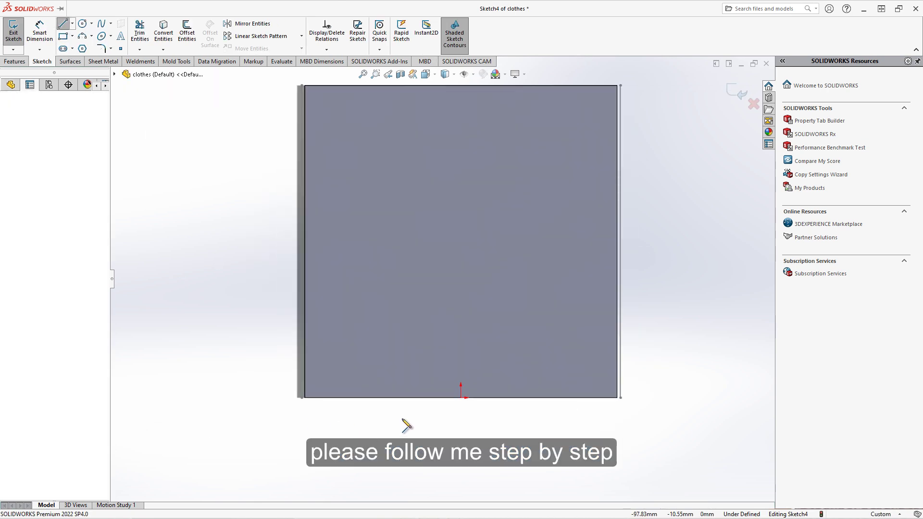
left_click(617, 410)
right_click(542, 332)
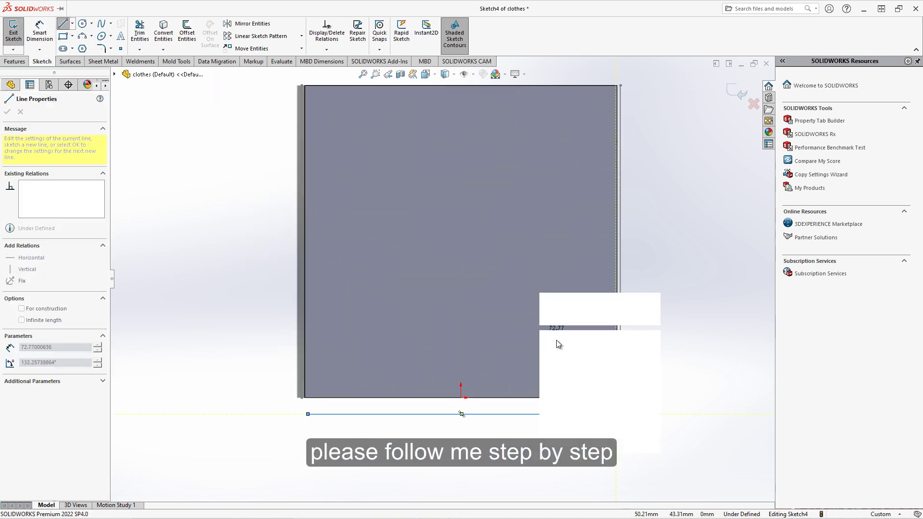
left_click(557, 336)
Make the new sketch line equal in length to the plate's bottom edge
left_click(363, 415)
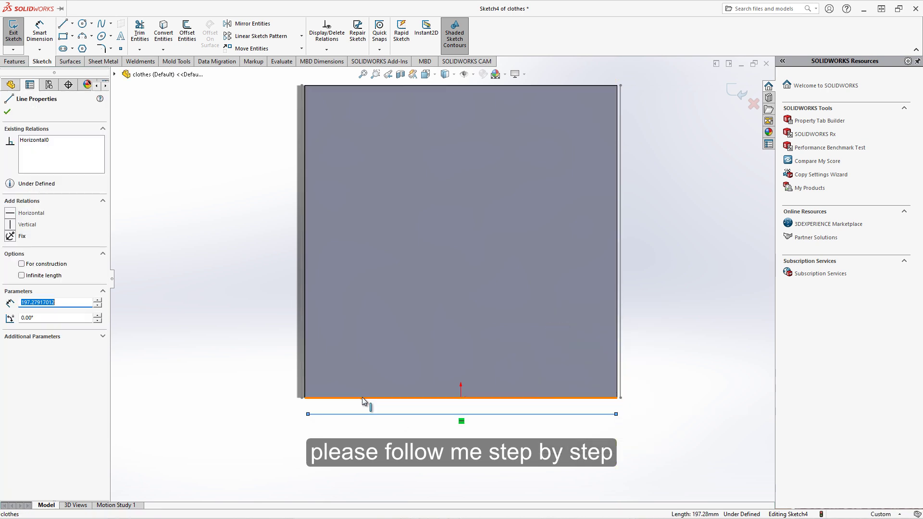
left_click(361, 397, "ctrl")
left_click(13, 246)
left_click(201, 322)
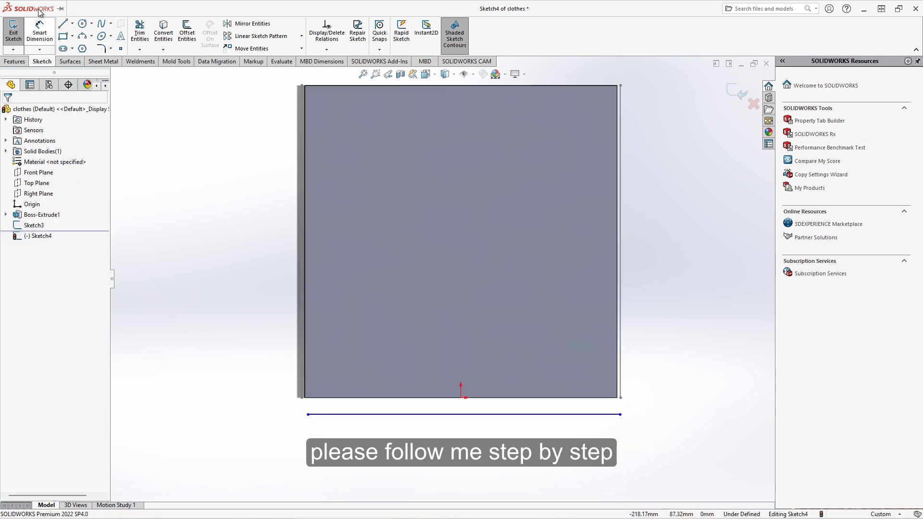
Set the line 2 mm from the bottom edge and make its endpoint coincident with the edge
left_click(360, 397)
left_click(346, 414)
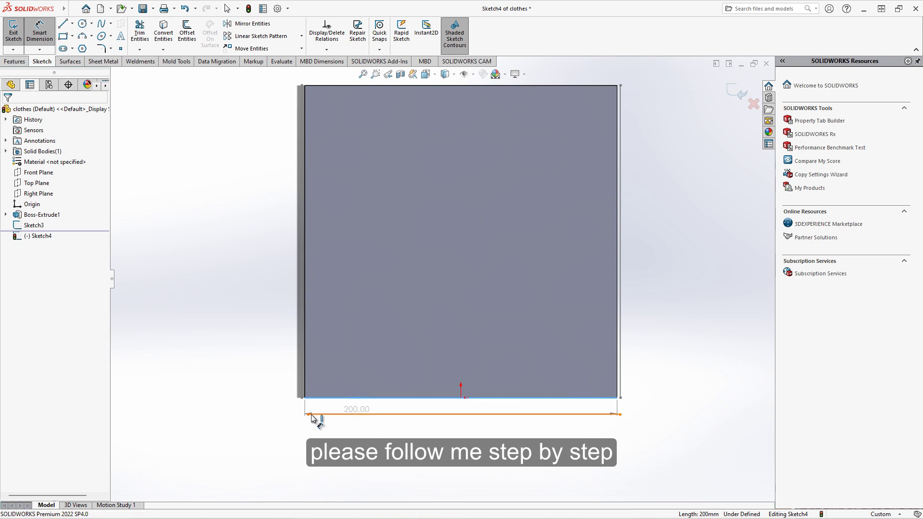
left_click(259, 417)
type("2")
key("Return")
key("Escape")
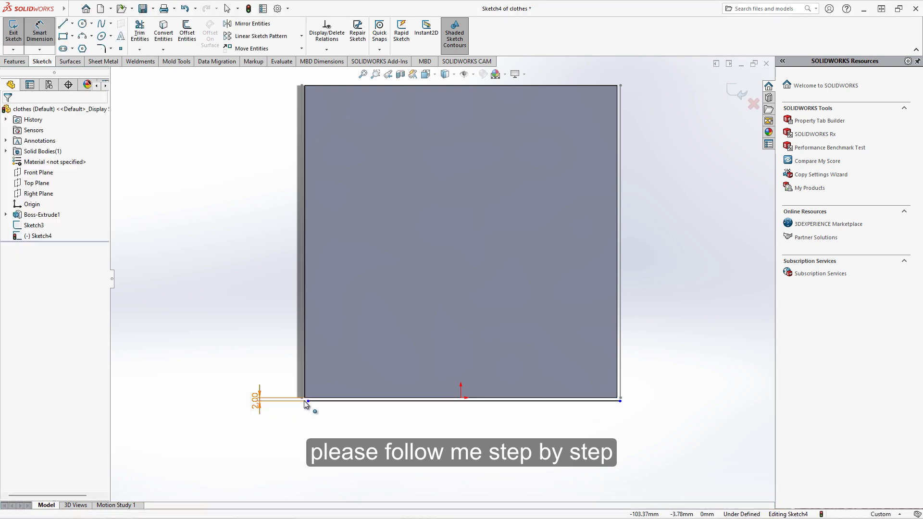
scroll(360, 341, "down", 5)
left_click(362, 356)
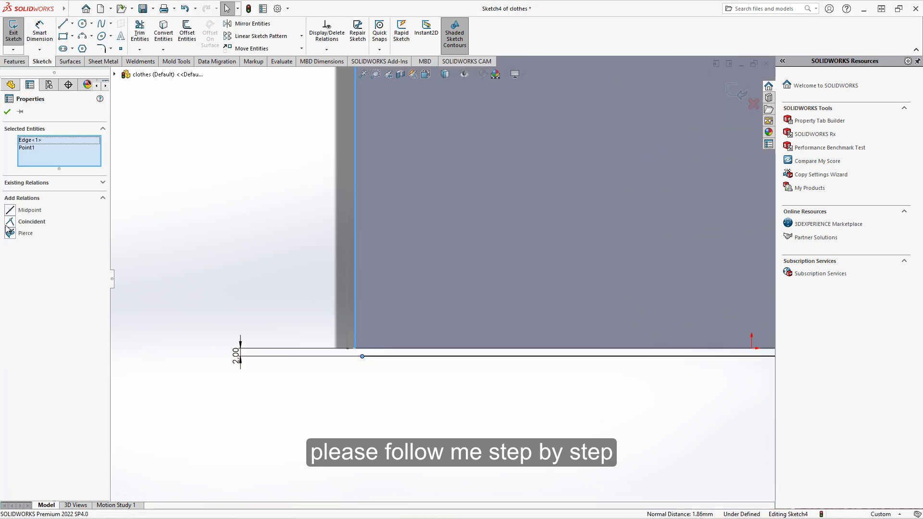
left_click(22, 247)
left_click(175, 221)
Draw a second line above the plate's top edge and select it with that edge
left_click(62, 23)
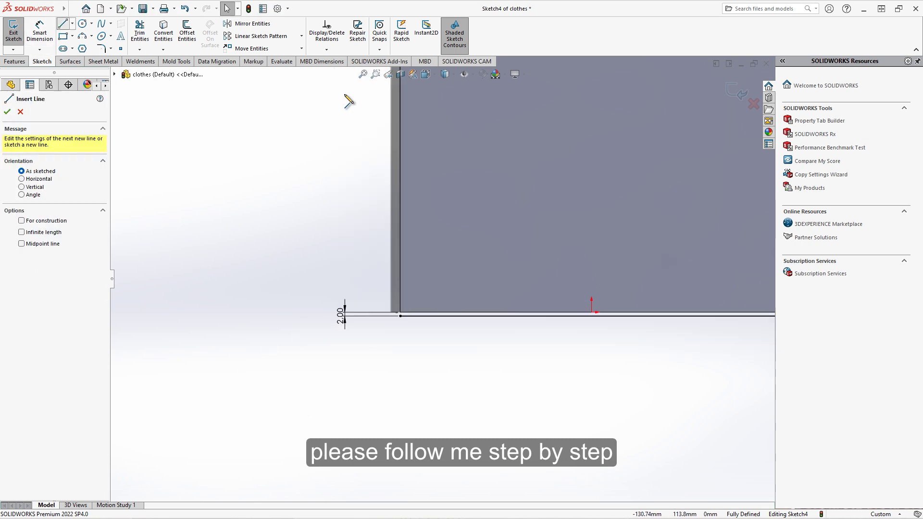
scroll(433, 111, "up", 3)
scroll(436, 121, "down", 3)
scroll(455, 172, "up", 2)
left_click(414, 196)
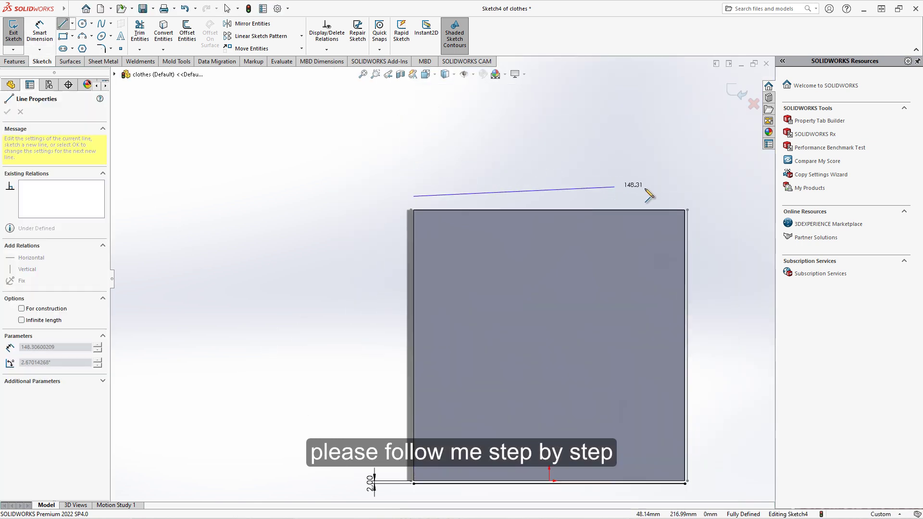
right_click(679, 196)
left_click(655, 182)
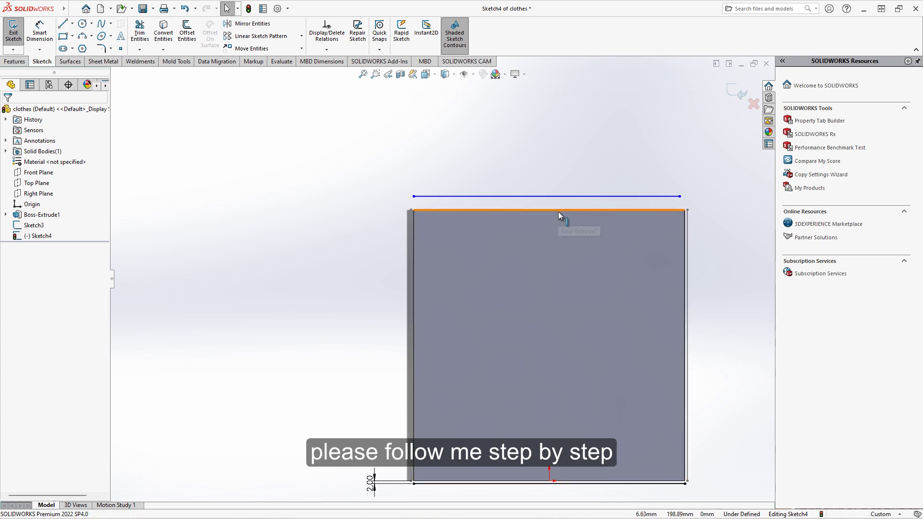
left_click(558, 211)
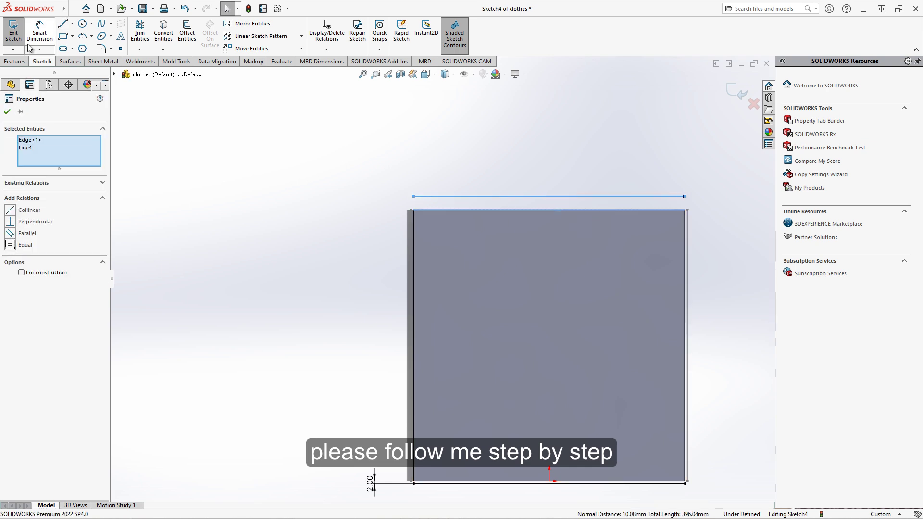
Dimension the top line 2 mm above the plate's top edge
left_click(39, 33)
left_click(470, 210)
left_click(447, 196)
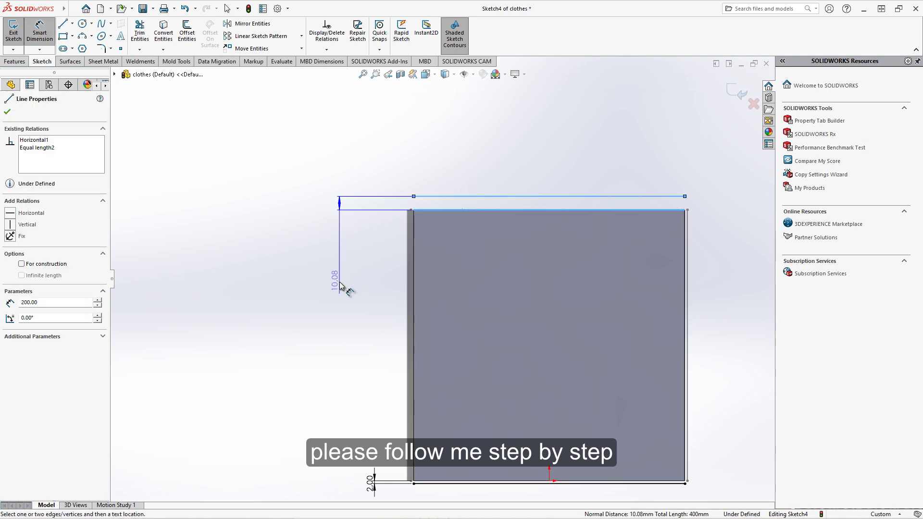
left_click(340, 284)
type("2")
key("Return")
key("Escape")
scroll(418, 215, "up", 3)
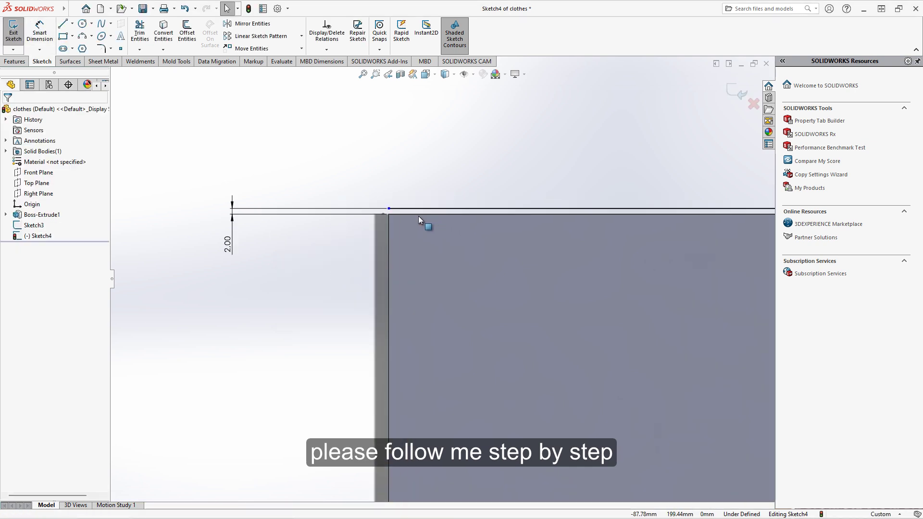
Select the line's endpoint with the vertical edge, then exit Sketch4
left_click(389, 209)
left_click(389, 226, "ctrl")
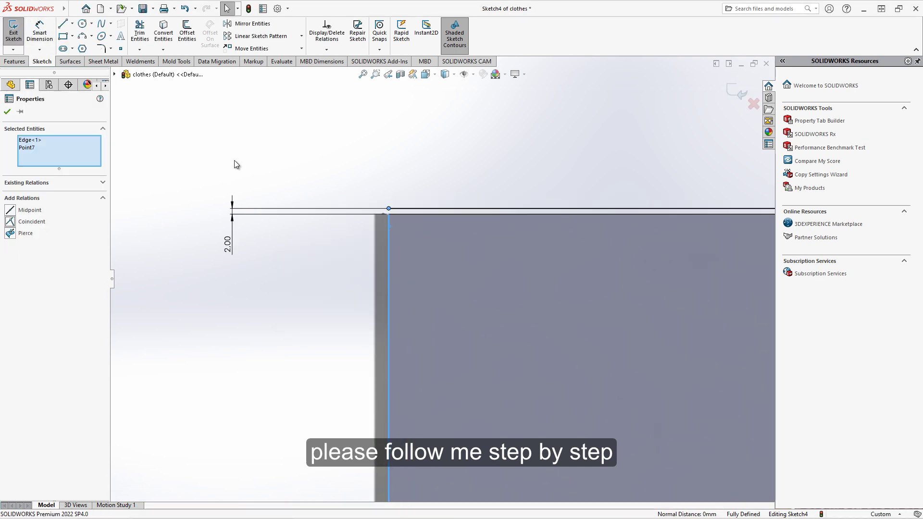
key("Escape")
left_click(730, 92)
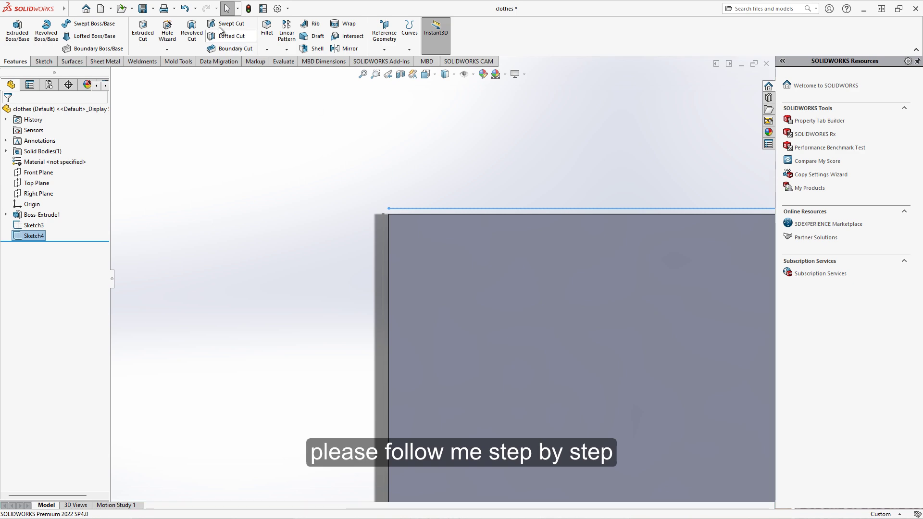
Save the clothes part and switch back to Assem1, rebuilding it
left_click(143, 8)
left_click(174, 8)
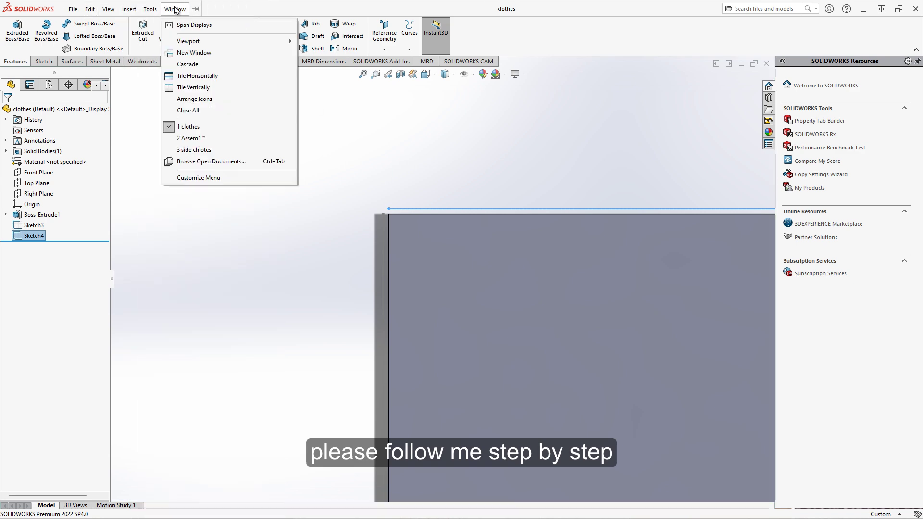
left_click(194, 139)
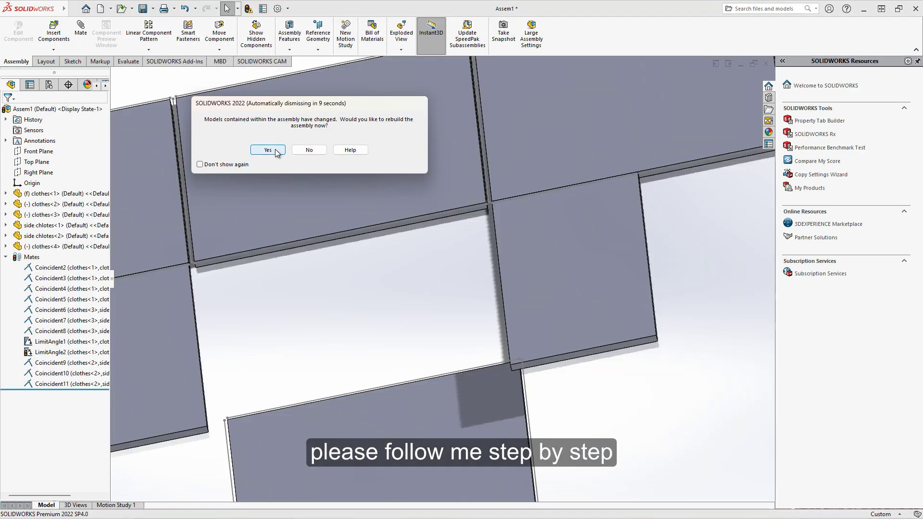
left_click(267, 150)
Mate the sketch lines of the fourth and first plates as coincident
left_click(296, 405)
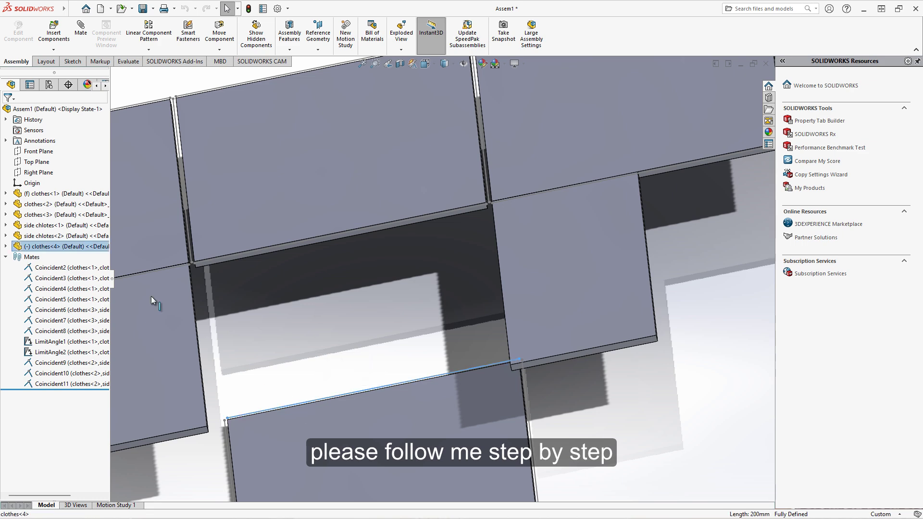
left_click(81, 33)
left_click(201, 263)
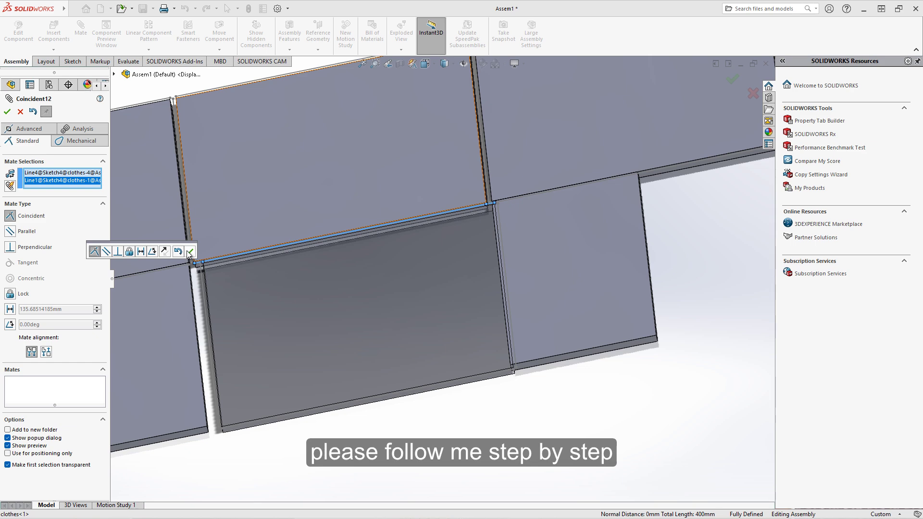
left_click(189, 251)
scroll(237, 185, "up", 3)
scroll(249, 267, "down", 5)
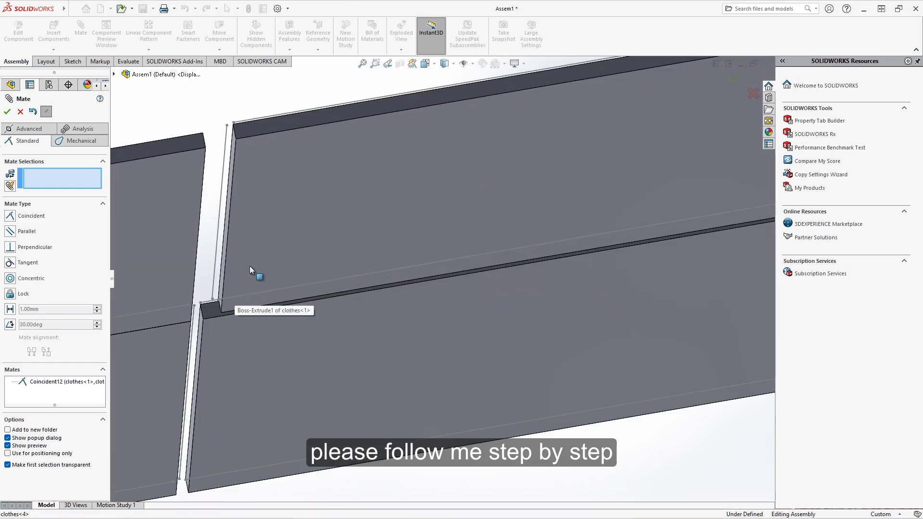
scroll(212, 324, "down", 3)
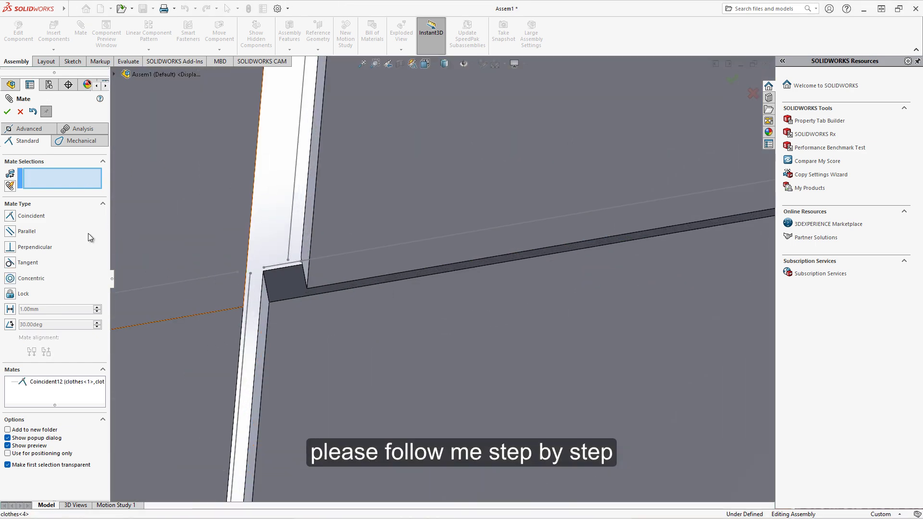
Make the thin end faces of the first and fourth plates coincident
left_click(264, 303)
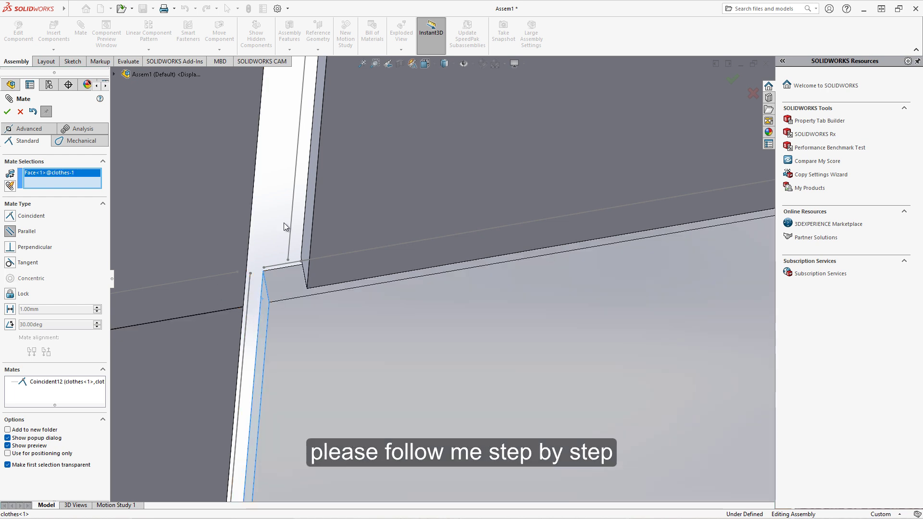
left_click(313, 194)
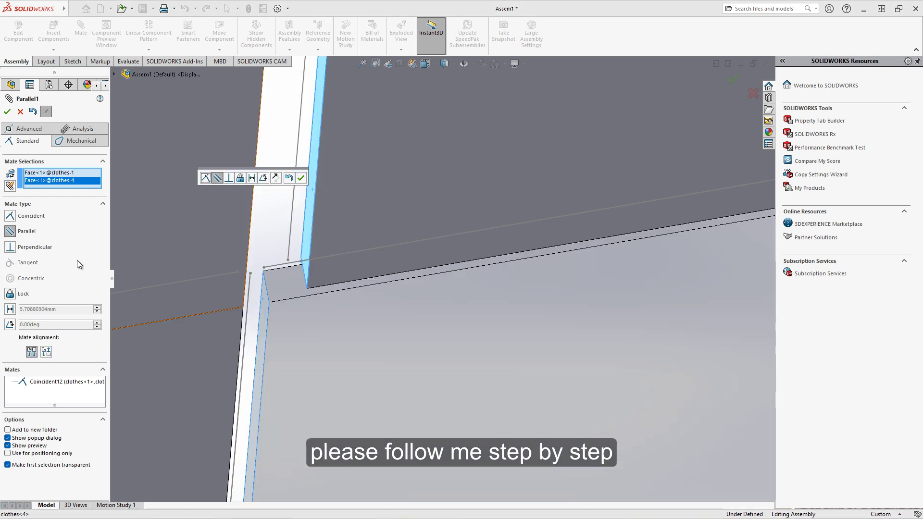
left_click(14, 219)
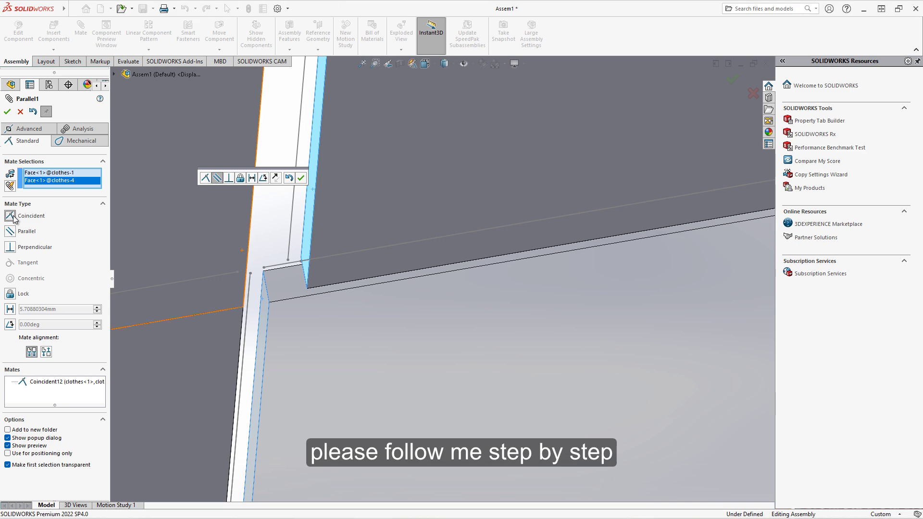
left_click(8, 112)
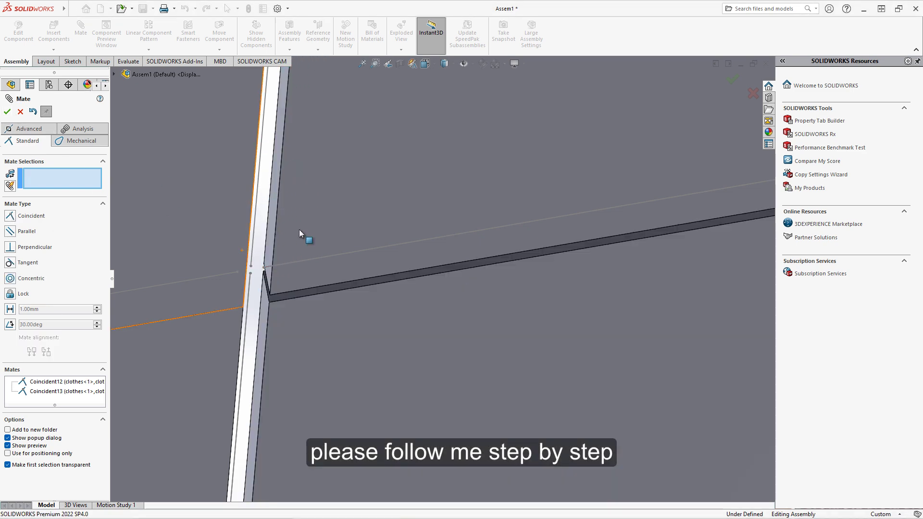
scroll(304, 236, "up", 3)
scroll(371, 324, "down", 5)
scroll(422, 332, "down", 3)
scroll(405, 200, "up", 3)
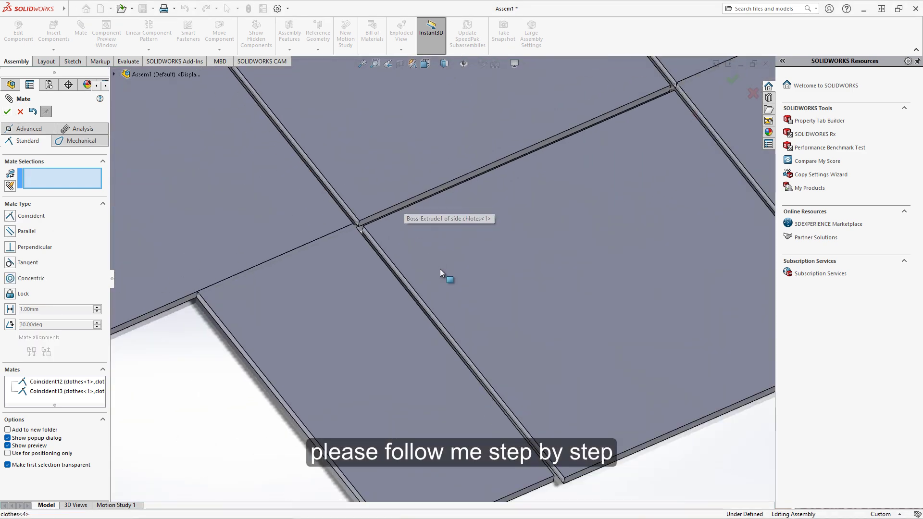
scroll(440, 270, "up", 2)
Add a 0–180 degree angle-limit mate between faces of clothes-1 and clothes-4
left_click(31, 131)
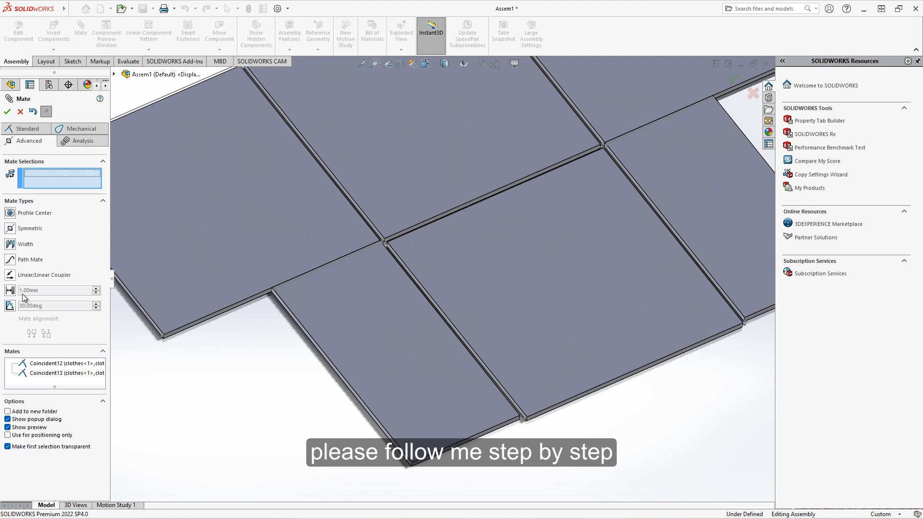
left_click(10, 306)
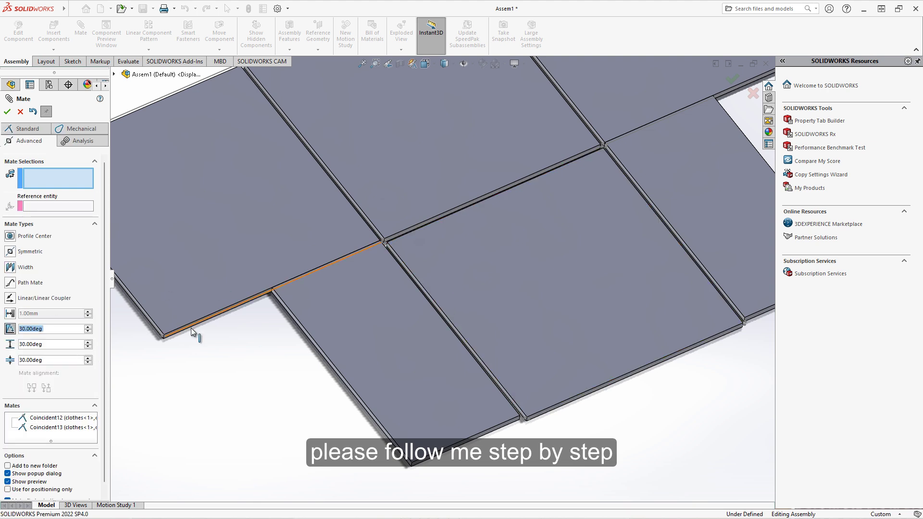
type("0")
left_click(73, 348)
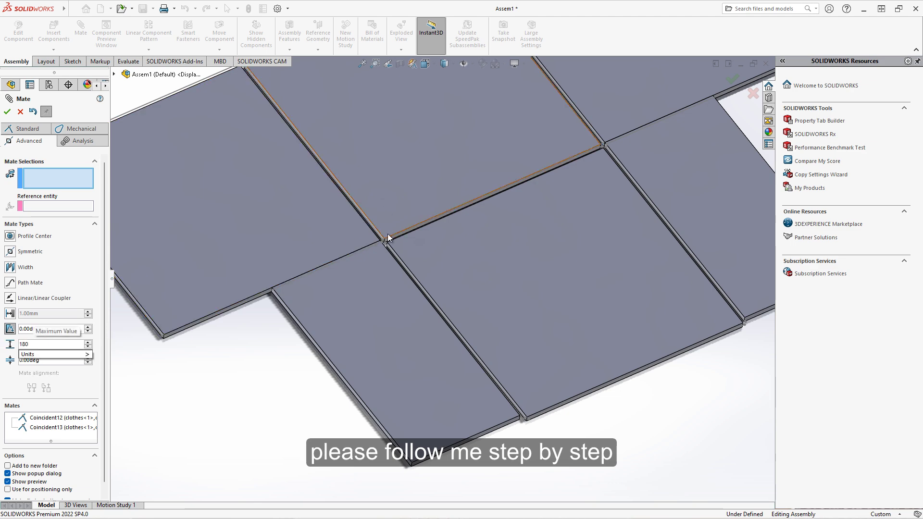
middle_click_drag(385, 240, 391, 149)
left_click(364, 388)
left_click(465, 322)
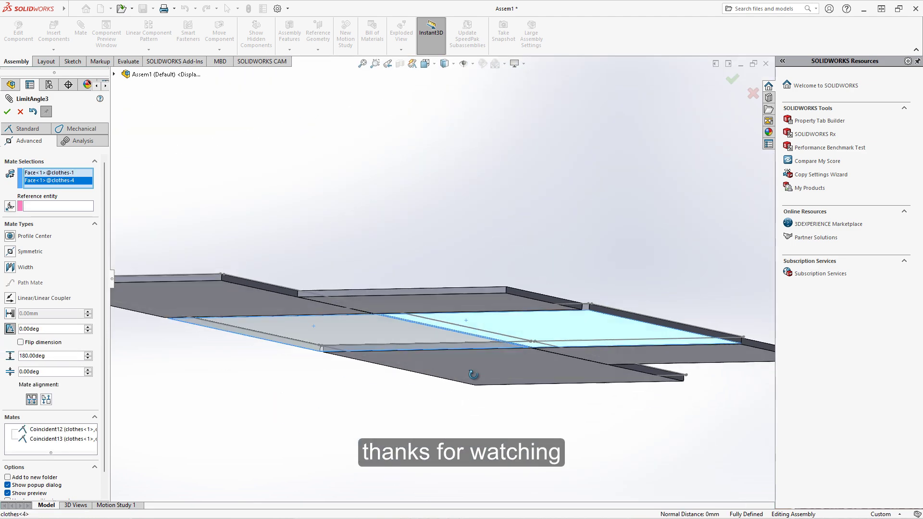
middle_click_drag(515, 478, 418, 383)
left_click(9, 114)
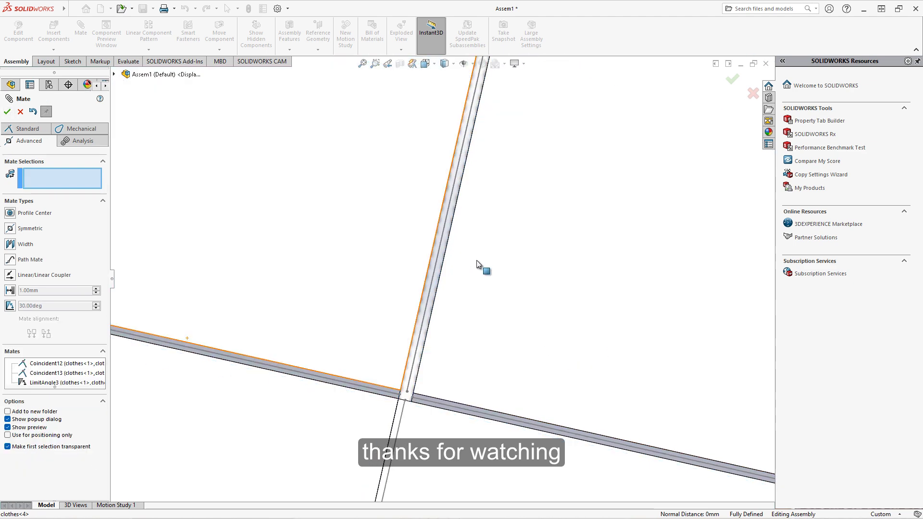
scroll(416, 265, "up", 5)
Fold the left plate over onto the middle plate and back flat
key("Escape")
mouse_move(214, 169)
middle_mouse_down()
mouse_move(342, 189)
mouse_move(335, 295)
middle_mouse_up()
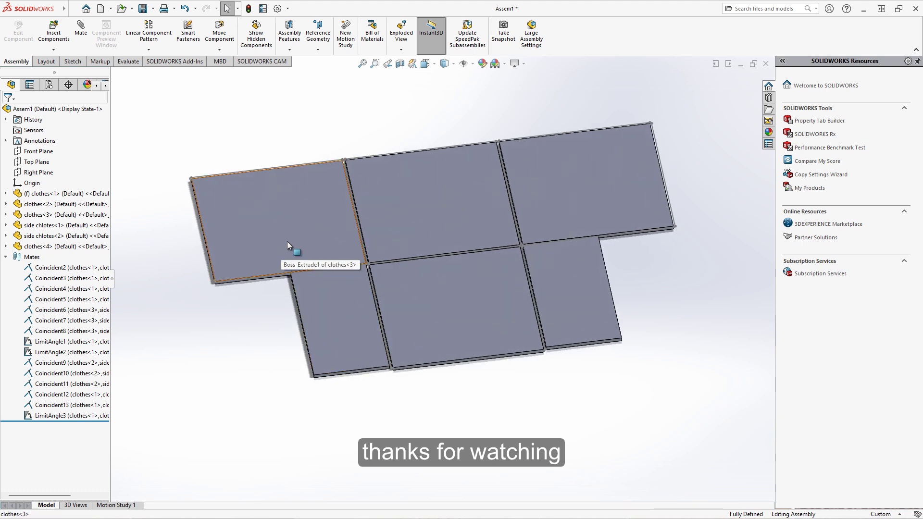
left_click_drag(287, 241, 535, 234)
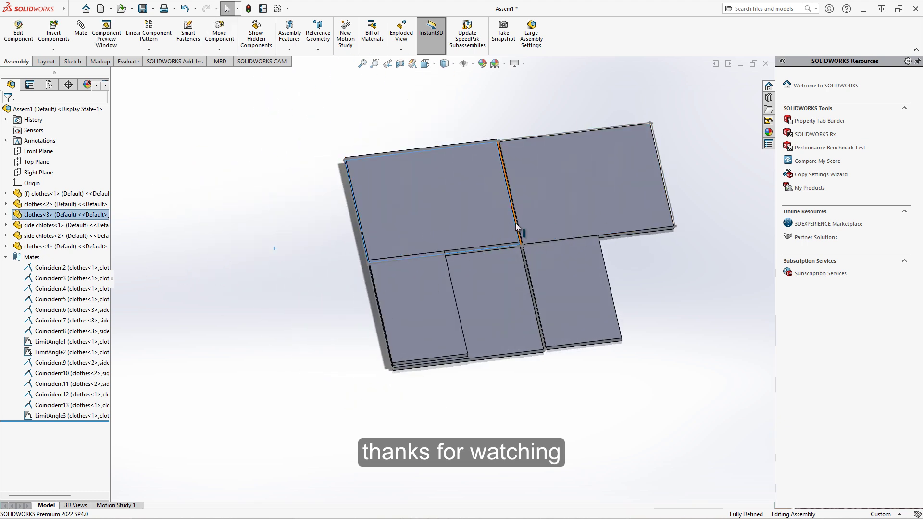
mouse_move(457, 202)
left_mouse_down()
mouse_move(619, 193)
mouse_move(581, 207)
left_mouse_up()
Re-edit and accept LimitAngle3, then swing the top plates until they settle flat
left_click(503, 250)
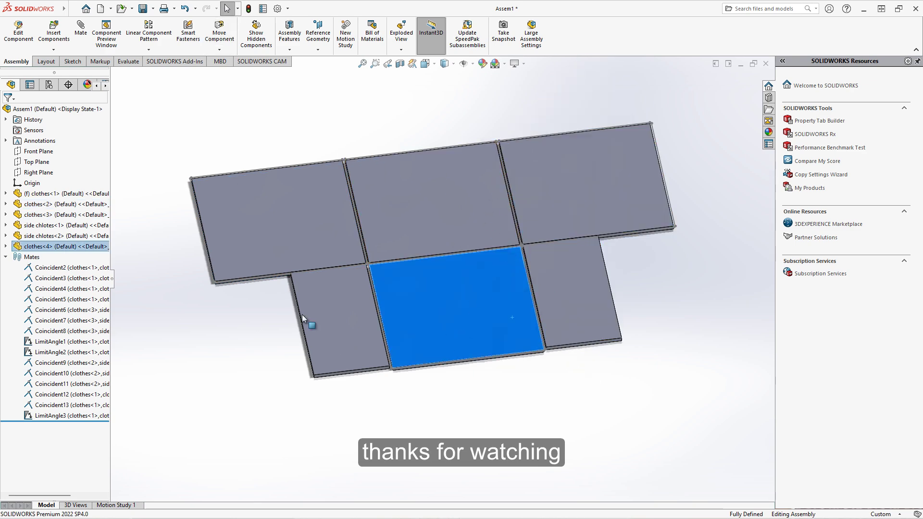
left_click(76, 414)
right_click(77, 414)
left_click(84, 271)
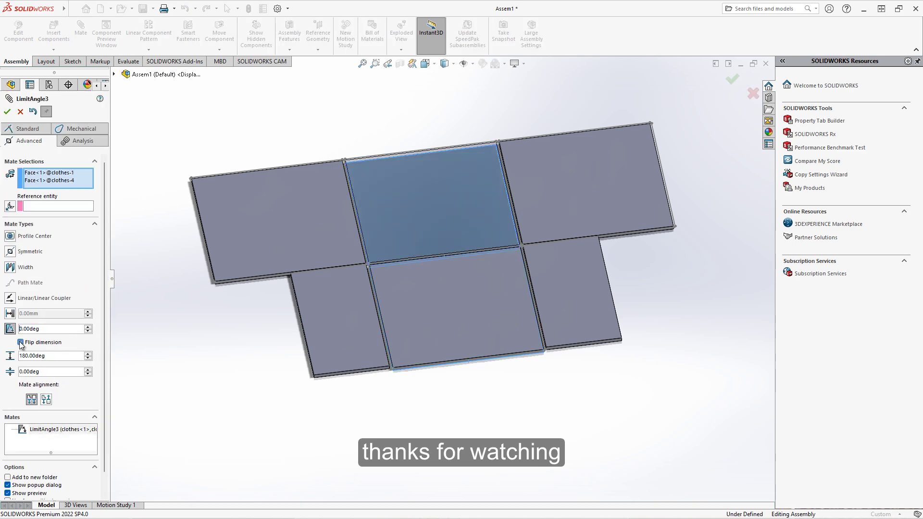
left_click(6, 113)
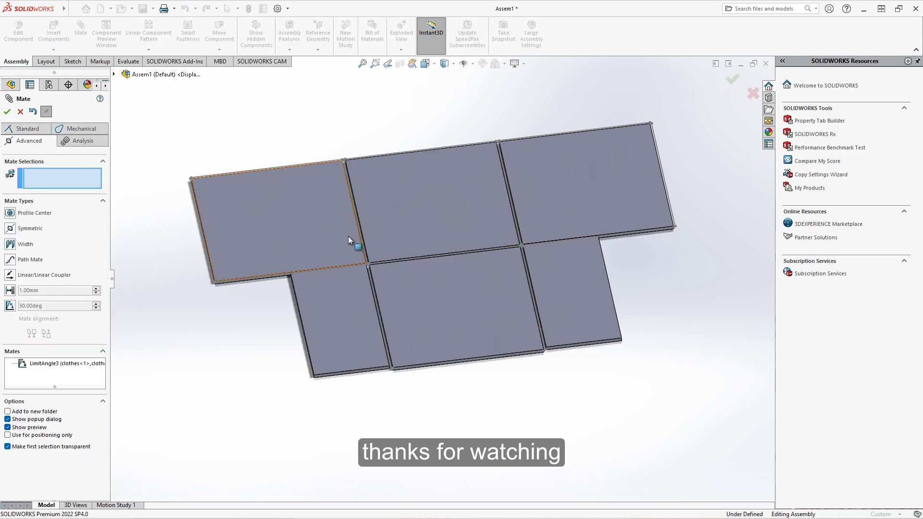
left_click(7, 111)
mouse_move(264, 251)
left_mouse_down()
mouse_move(399, 195)
mouse_move(414, 218)
mouse_move(257, 267)
left_mouse_up()
mouse_move(599, 210)
left_mouse_down()
mouse_move(489, 327)
mouse_move(436, 156)
mouse_move(425, 182)
mouse_move(502, 333)
left_mouse_up()
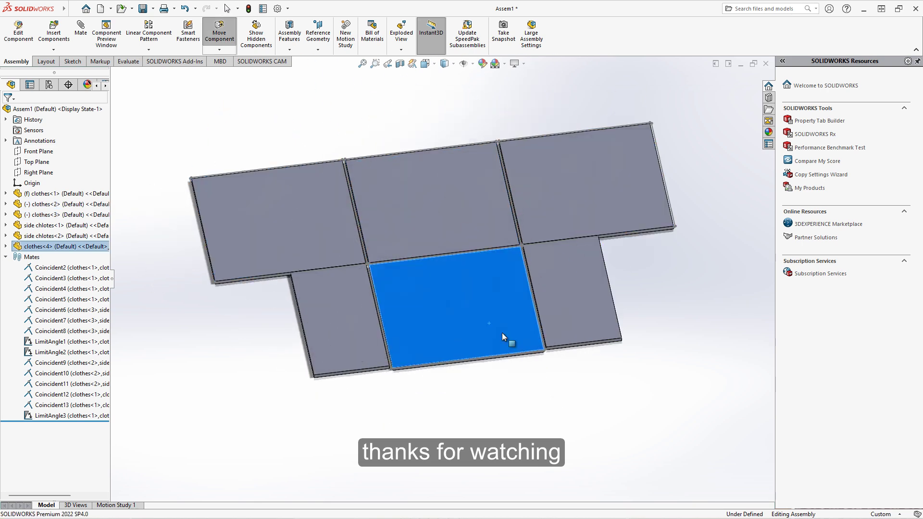